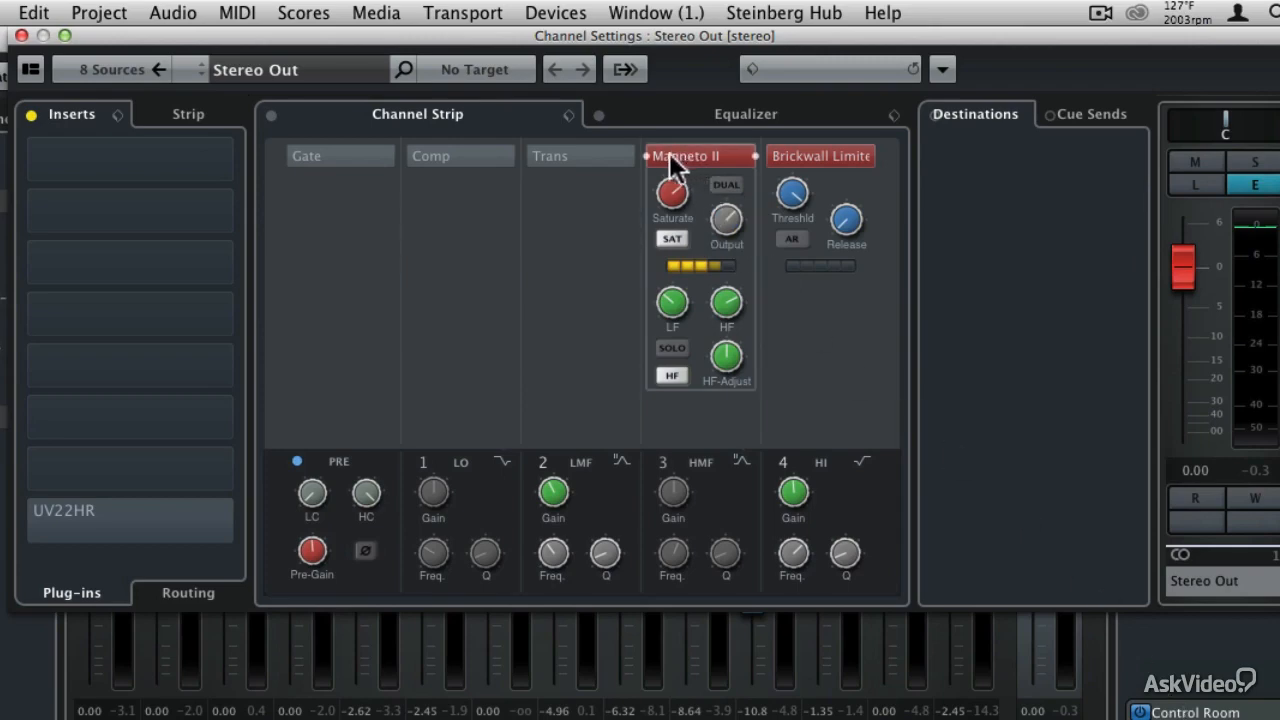
Step: Bypass the Magneto II and Brickwall Limiter modules in the Stereo Out channel strip
{"action": "left_click", "coordinate": [647, 156]}
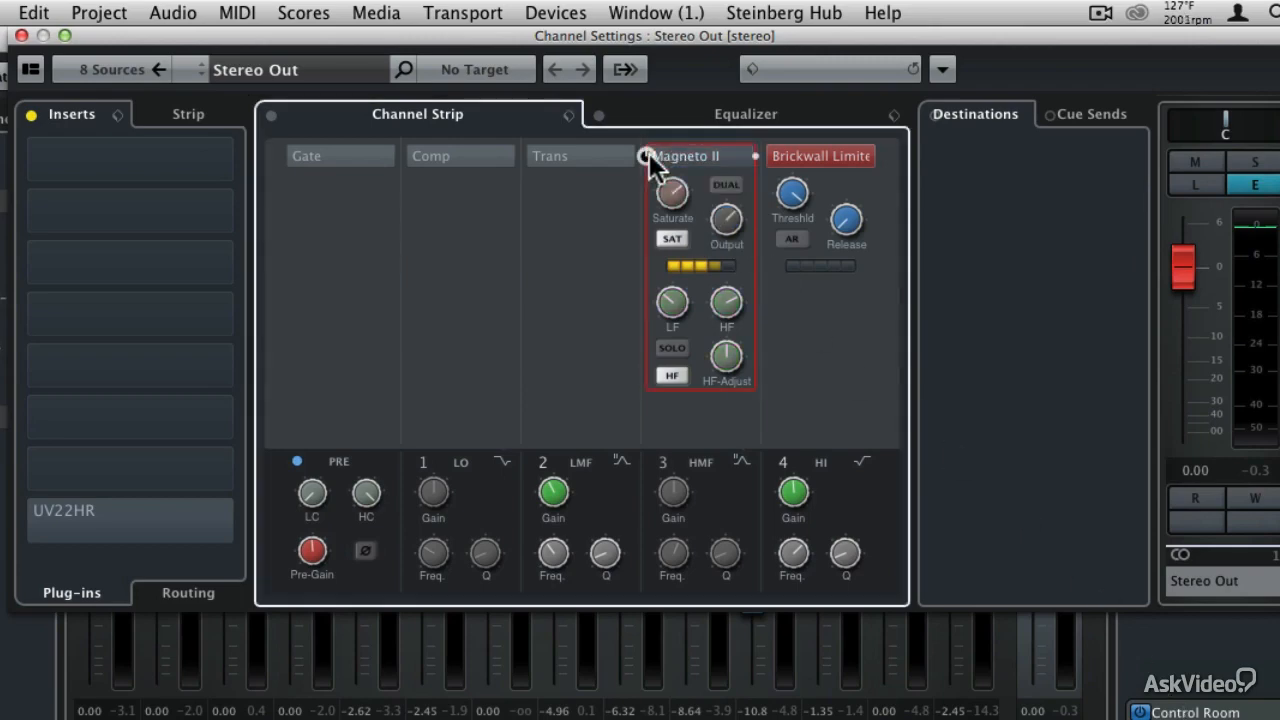
{"action": "left_click", "coordinate": [766, 156]}
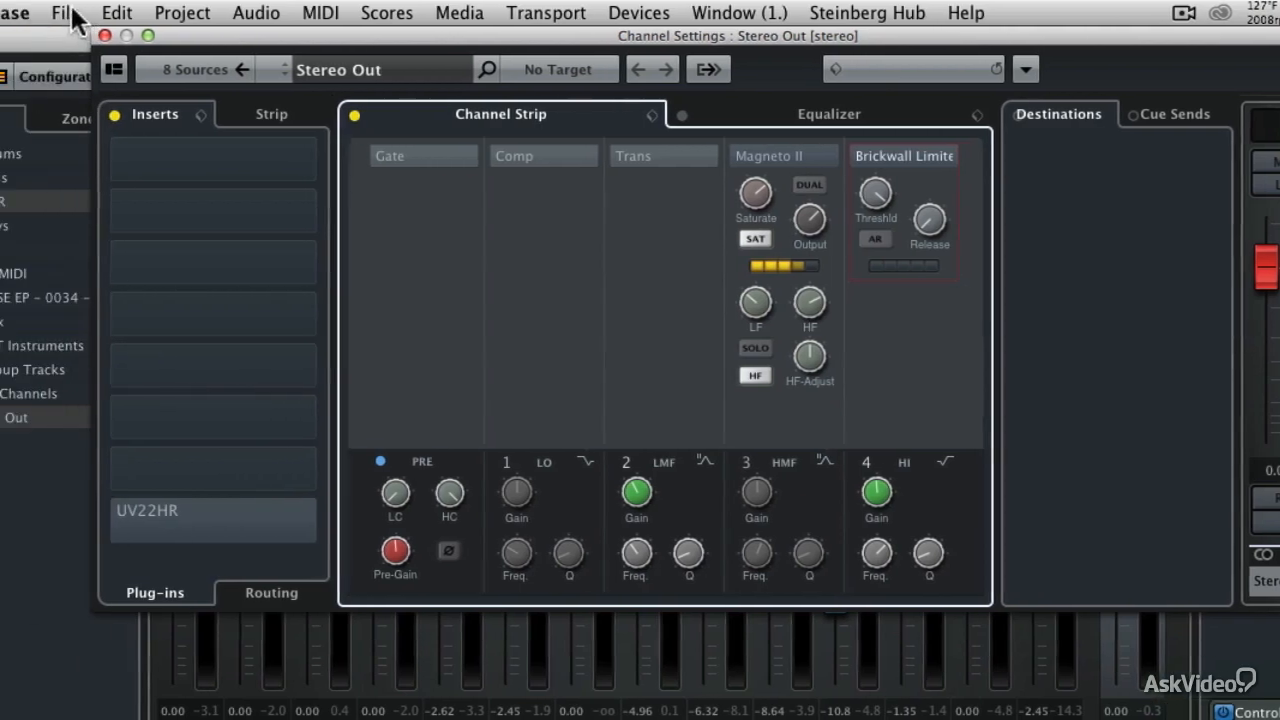
Step: Start an audio mixdown export of the project and name the file "Impasse R19 HBR0"
{"action": "left_click", "coordinate": [168, 13]}
{"action": "mouse_move", "coordinate": [196, 406]}
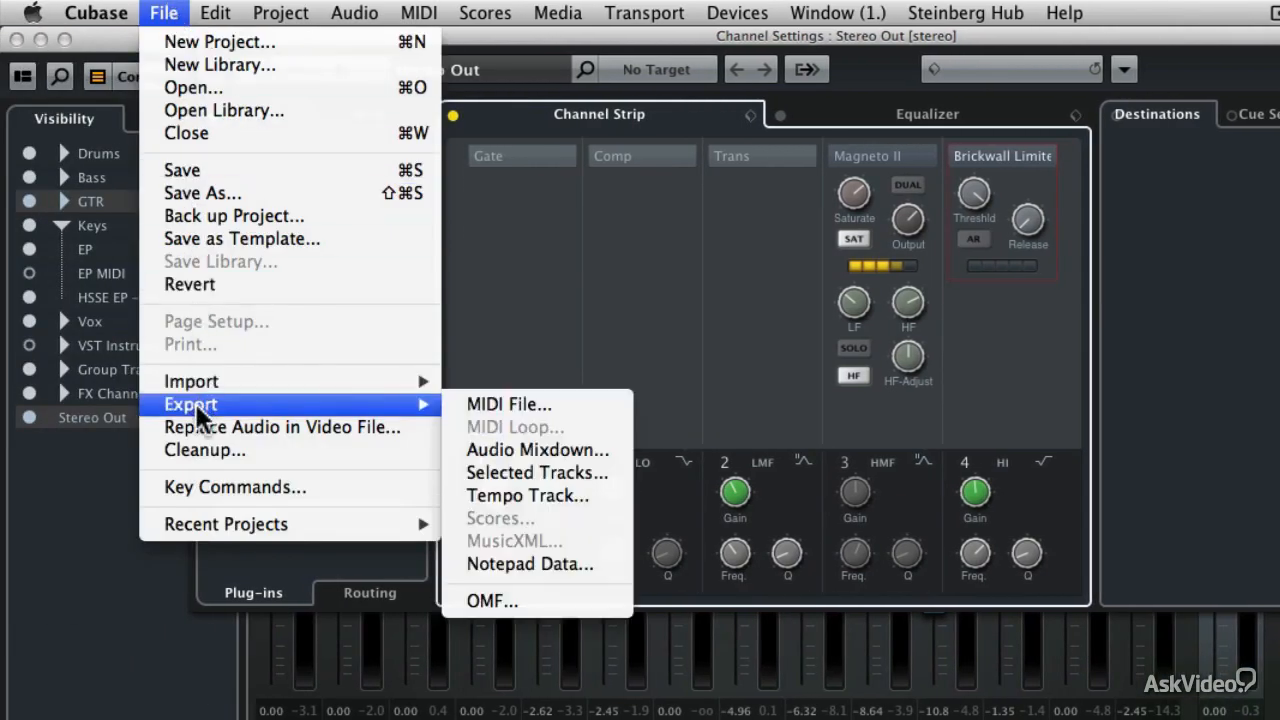
{"action": "left_click", "coordinate": [545, 442]}
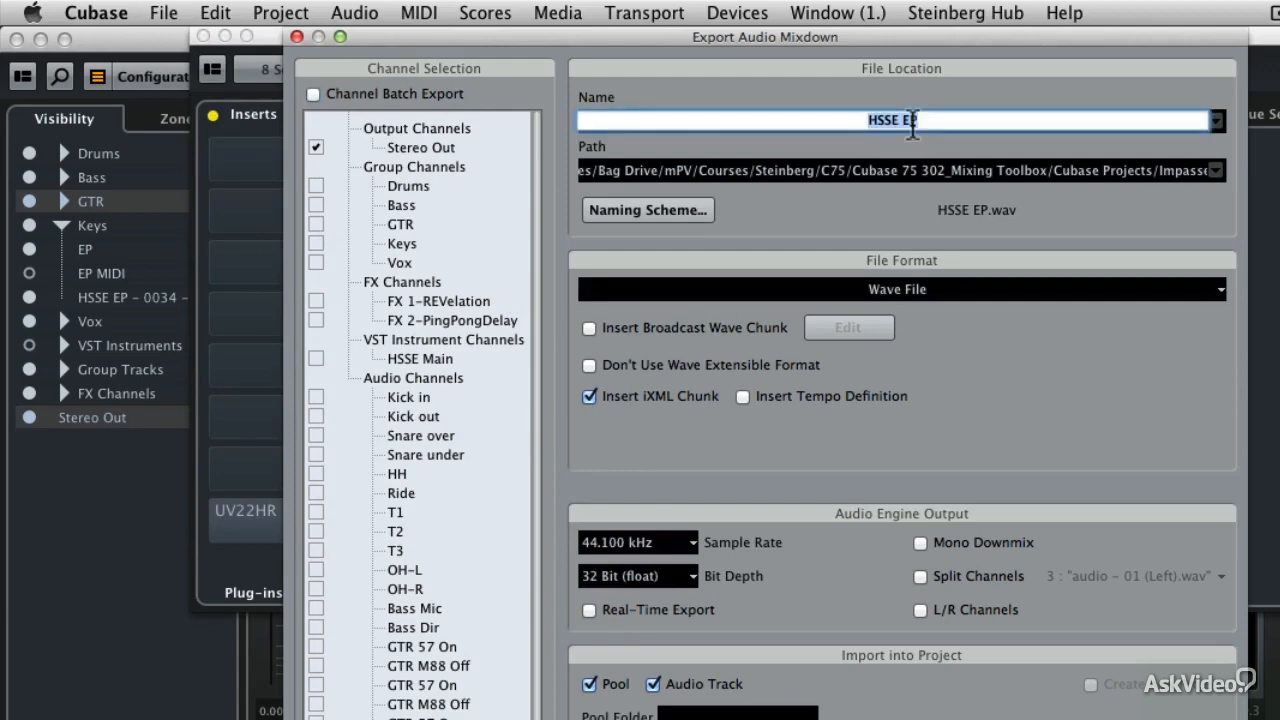
{"action": "type", "text": "Impasse"}
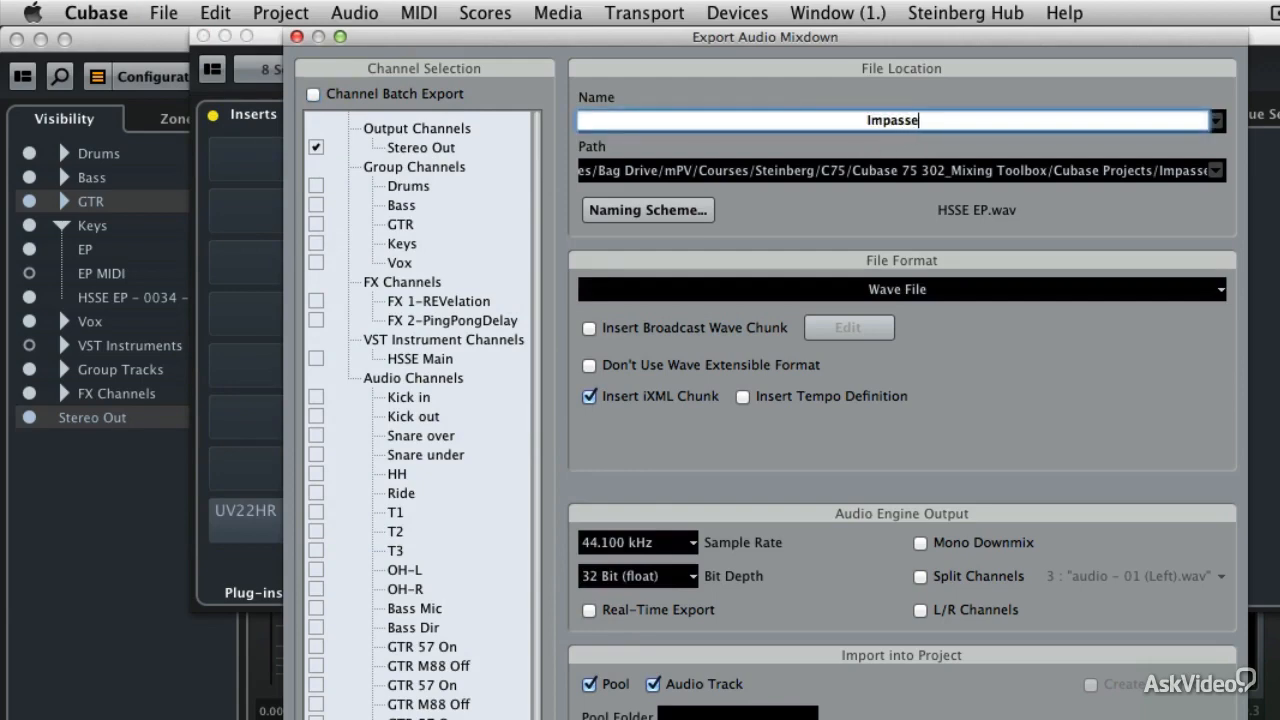
{"action": "type", "text": " R19 HBR"}
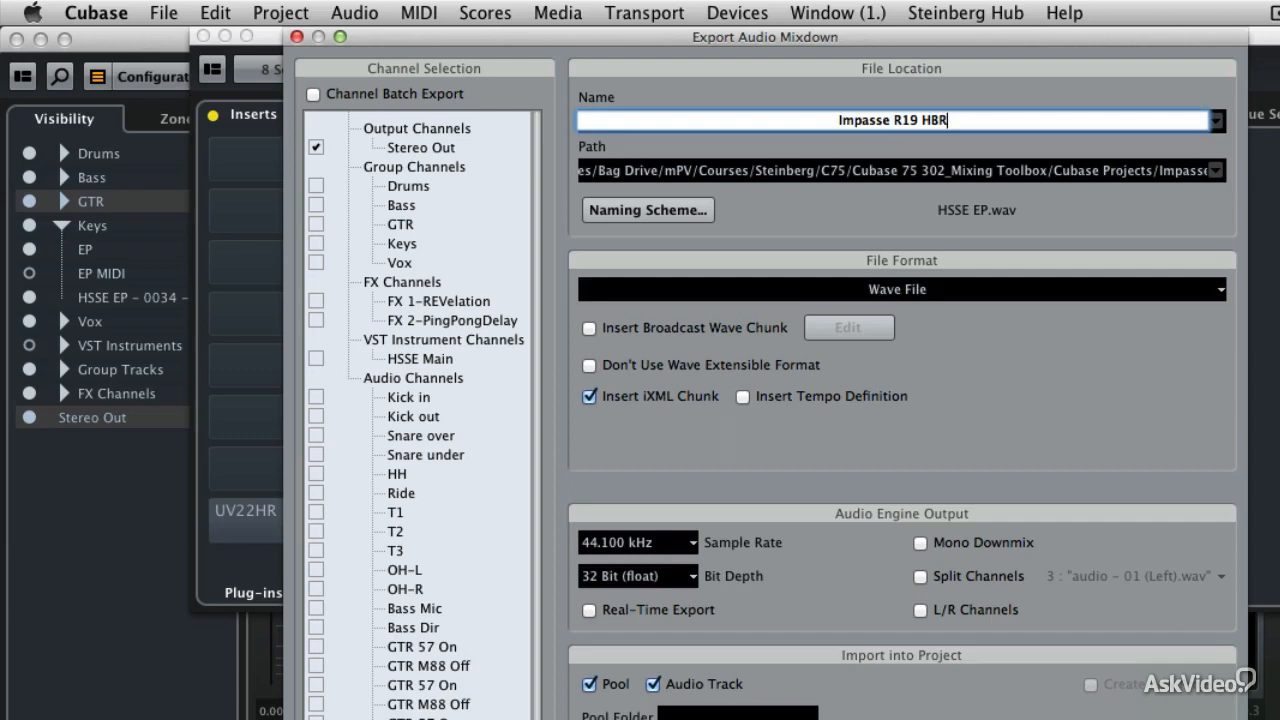
{"action": "type", "text": "0"}
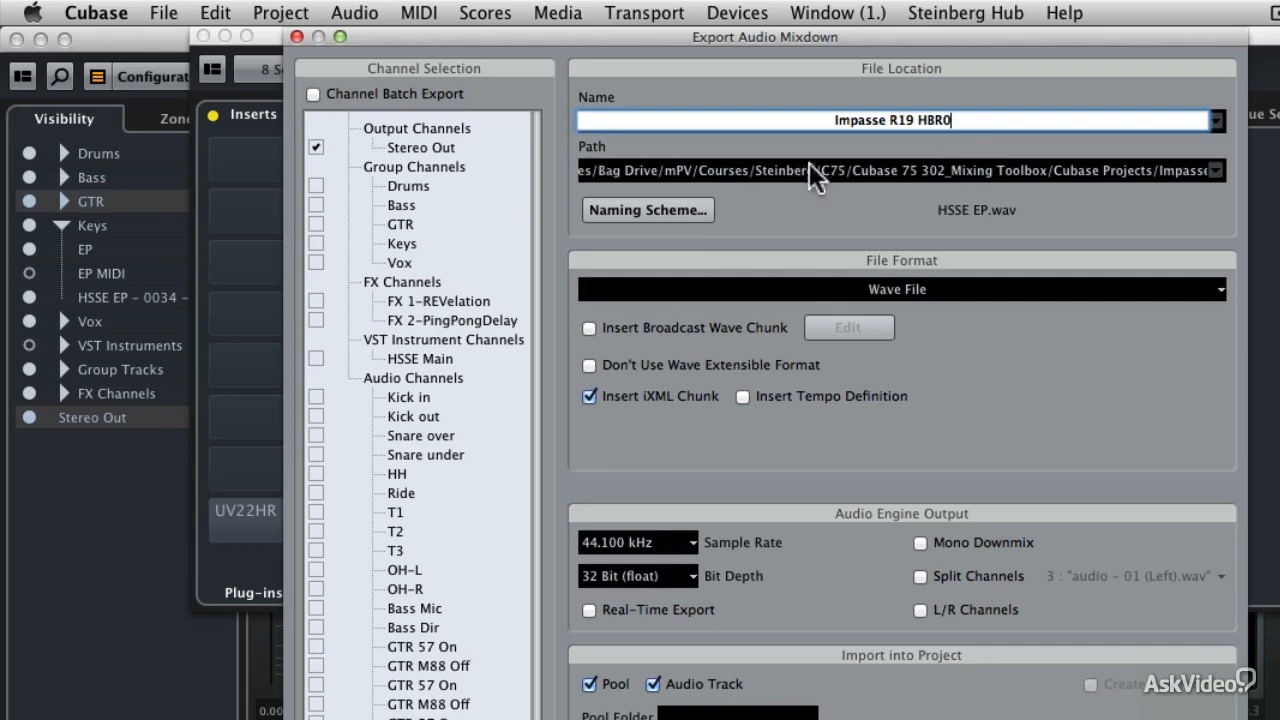
Step: Create a folder named "Mix" inside the Impasse project folder and choose it as the export location
{"action": "left_click", "coordinate": [1212, 170]}
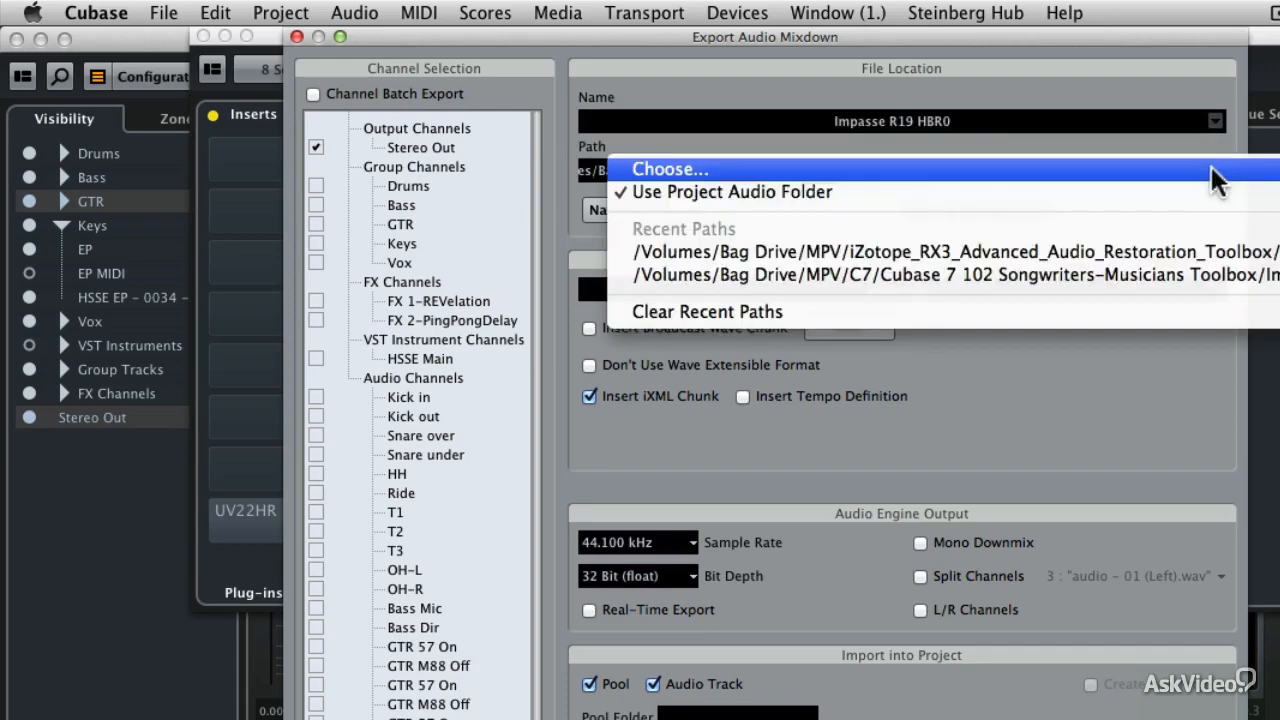
{"action": "left_click", "coordinate": [1212, 170]}
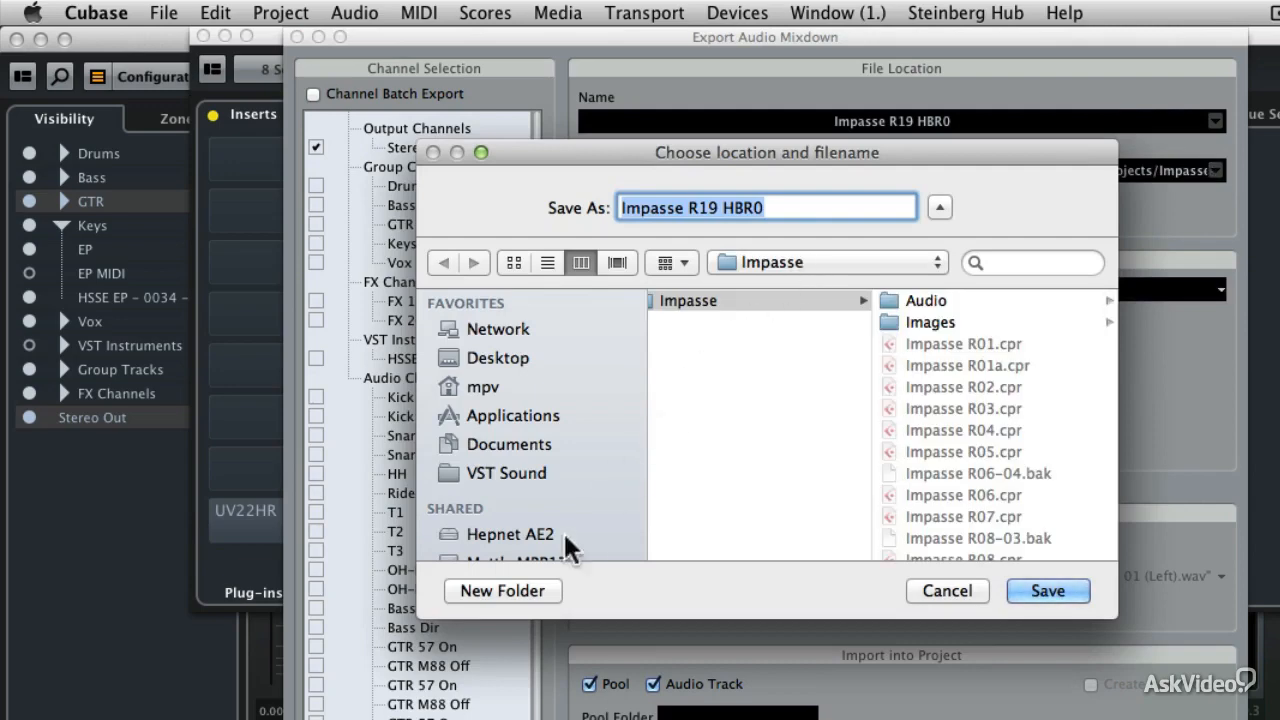
{"action": "left_click", "coordinate": [530, 591]}
{"action": "type", "text": "Mix"}
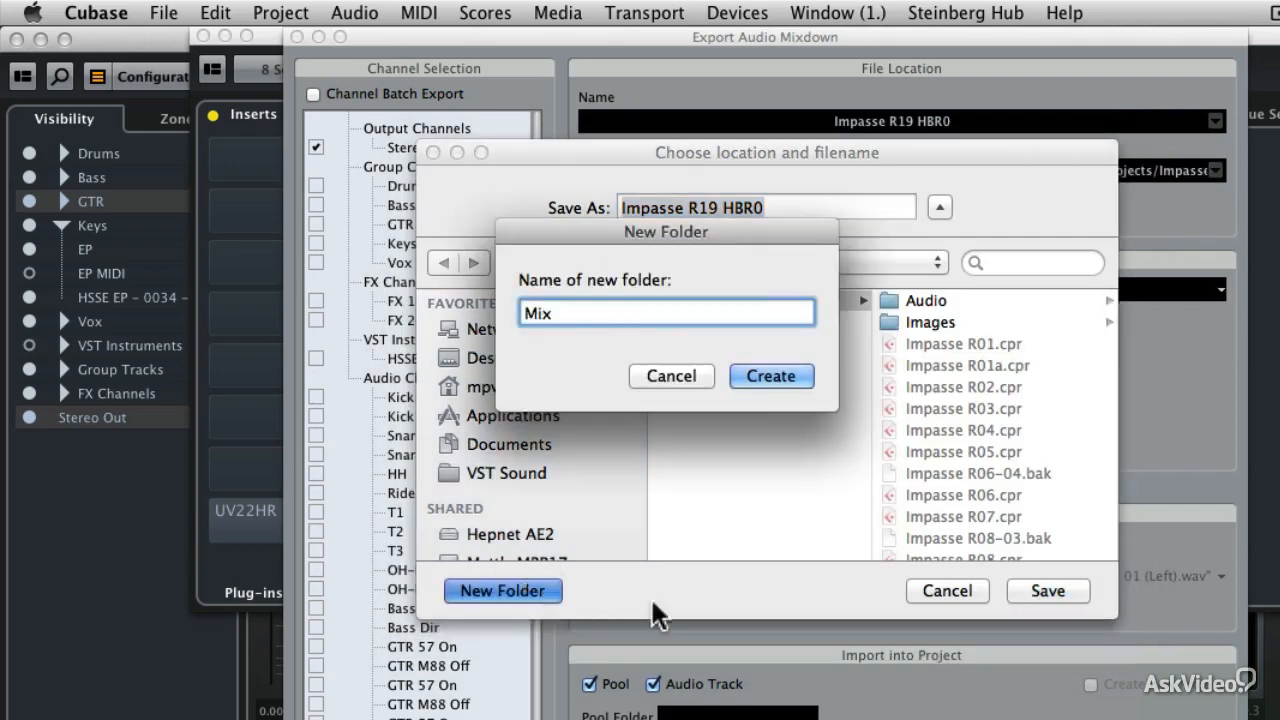
{"action": "left_click", "coordinate": [758, 374]}
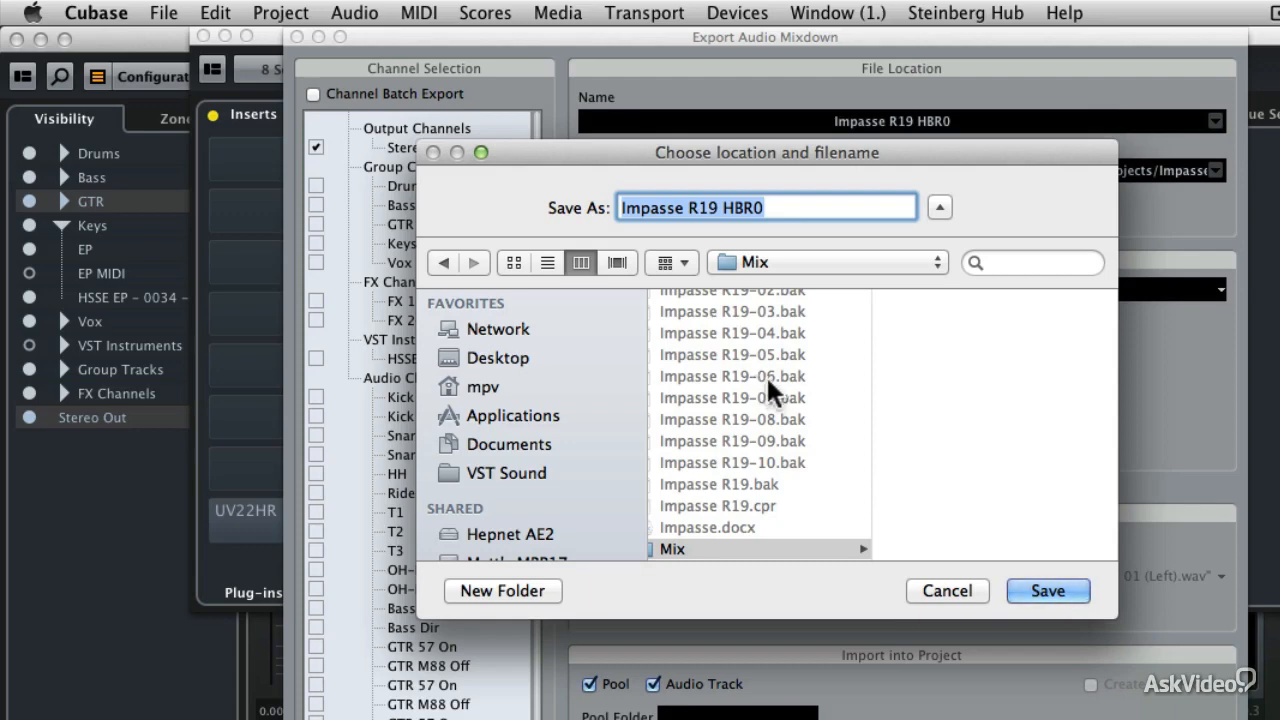
{"action": "left_click", "coordinate": [1040, 593]}
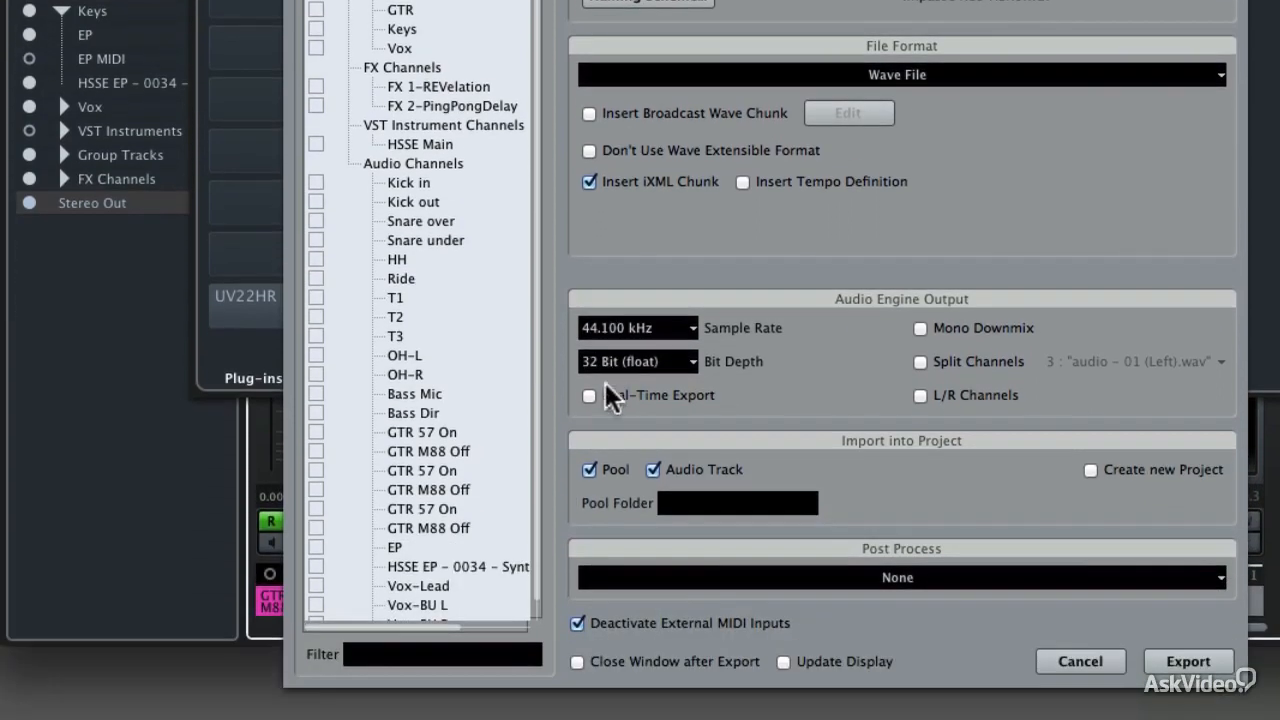
Step: Turn off importing into the pool and audio track, enable Close Window after Export, and export the mixdown
{"action": "left_click", "coordinate": [588, 469]}
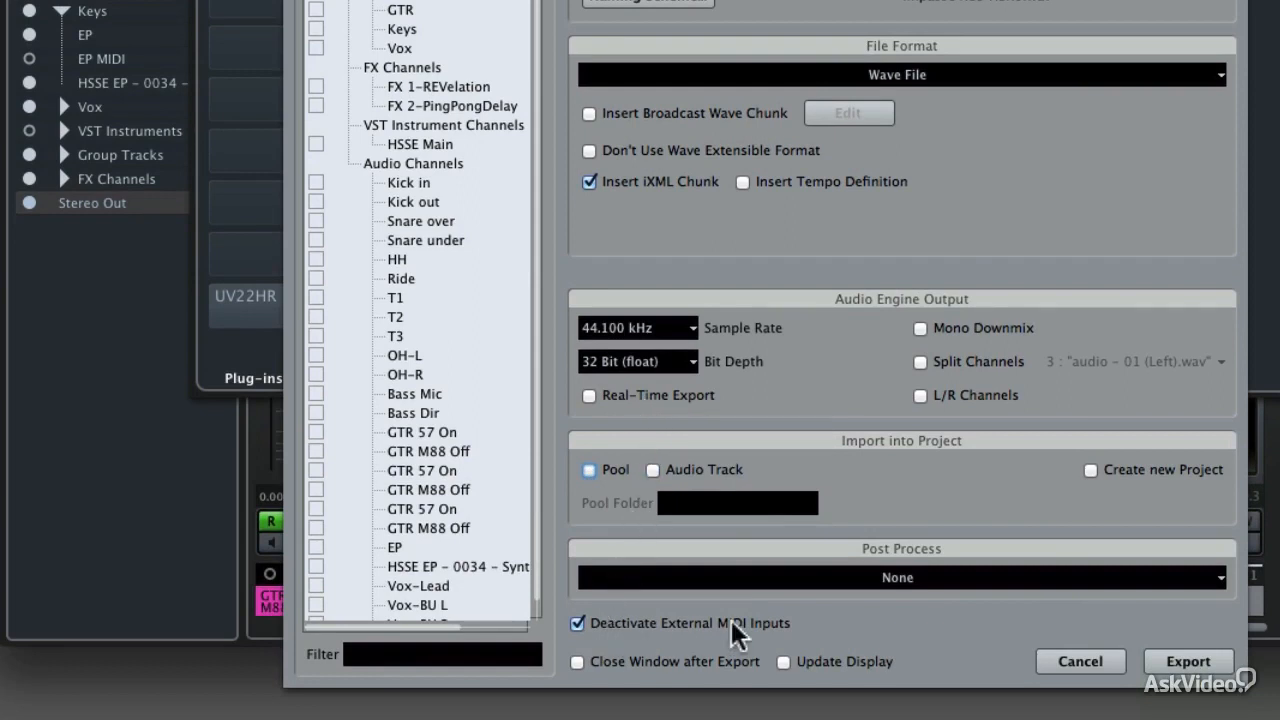
{"action": "left_click", "coordinate": [580, 662]}
{"action": "left_click", "coordinate": [1195, 661]}
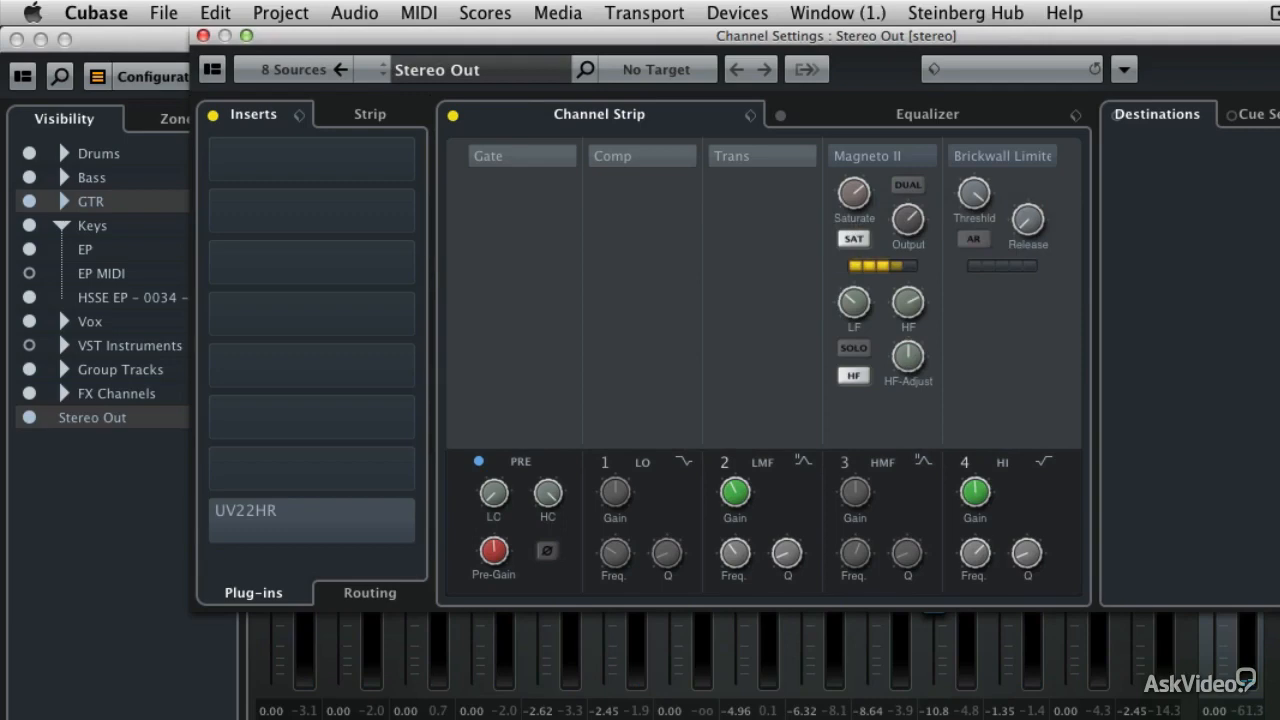
Step: Reactivate the Magneto II and Brickwall Limiter modules in the Stereo Out channel strip
{"action": "left_click", "coordinate": [829, 156]}
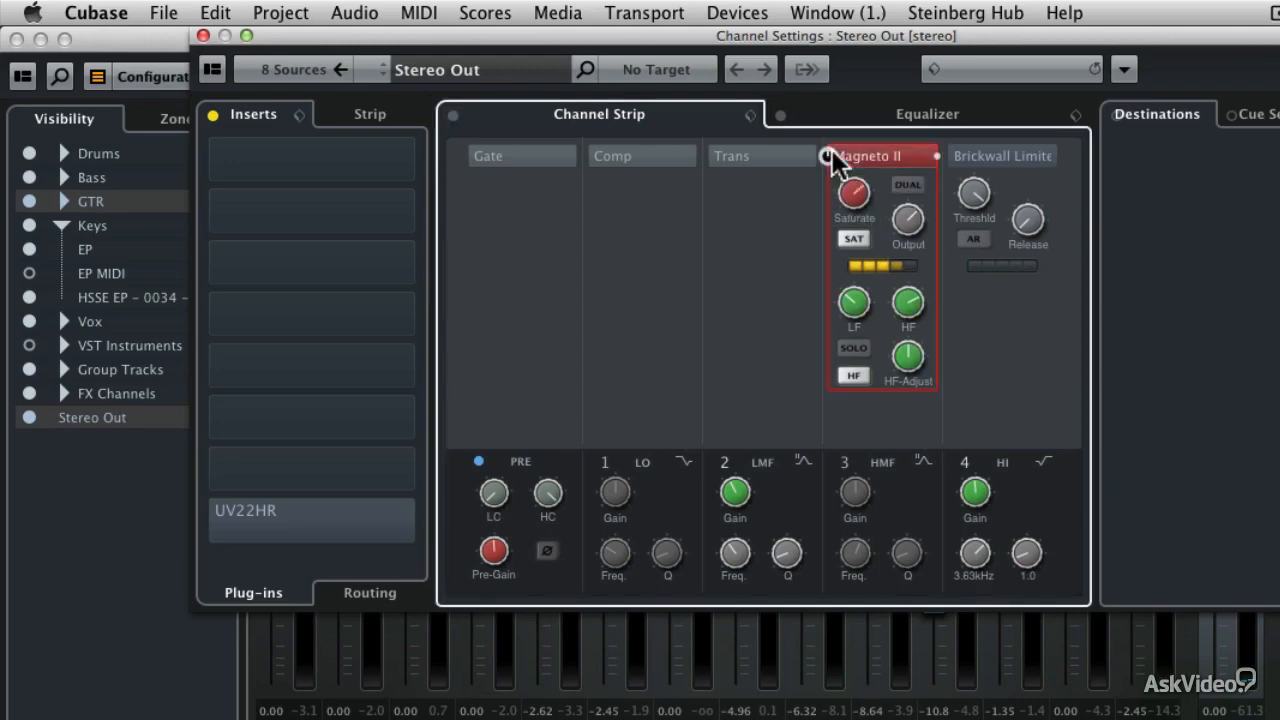
{"action": "left_click", "coordinate": [952, 155]}
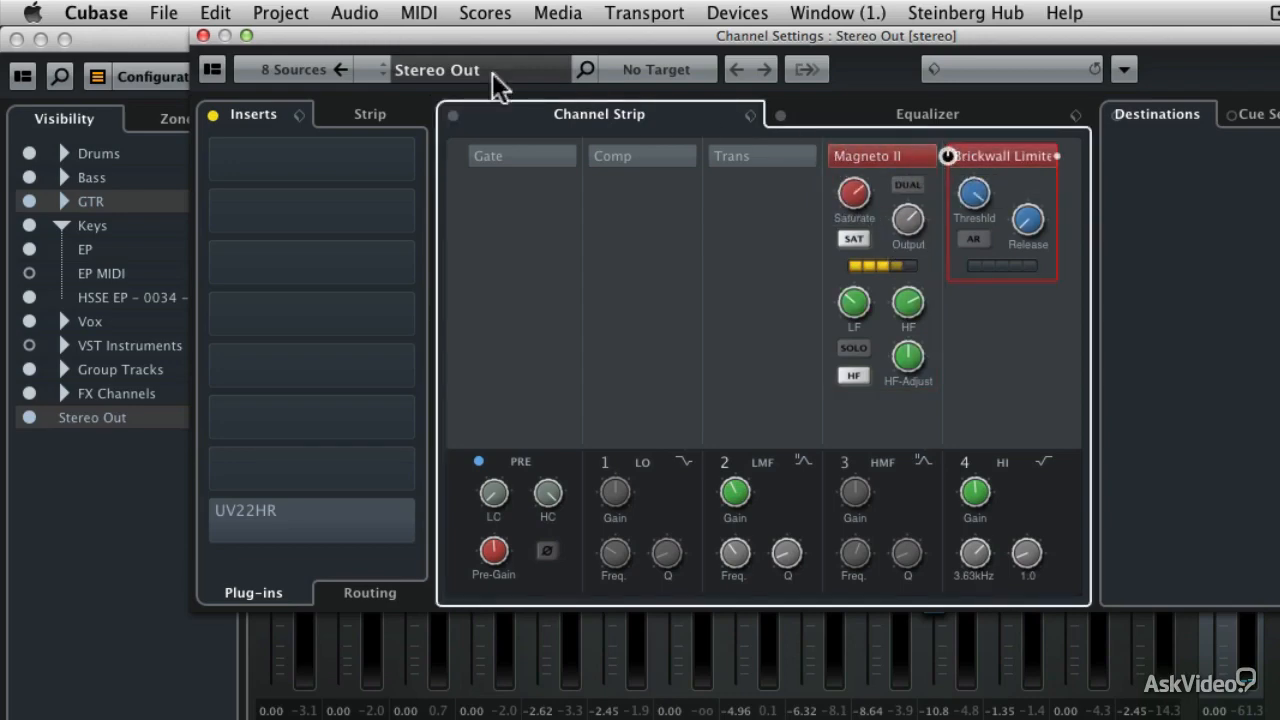
Step: Export another audio mixdown with the file name "Impasse R19 HBR1"
{"action": "left_click", "coordinate": [164, 13]}
{"action": "mouse_move", "coordinate": [243, 406]}
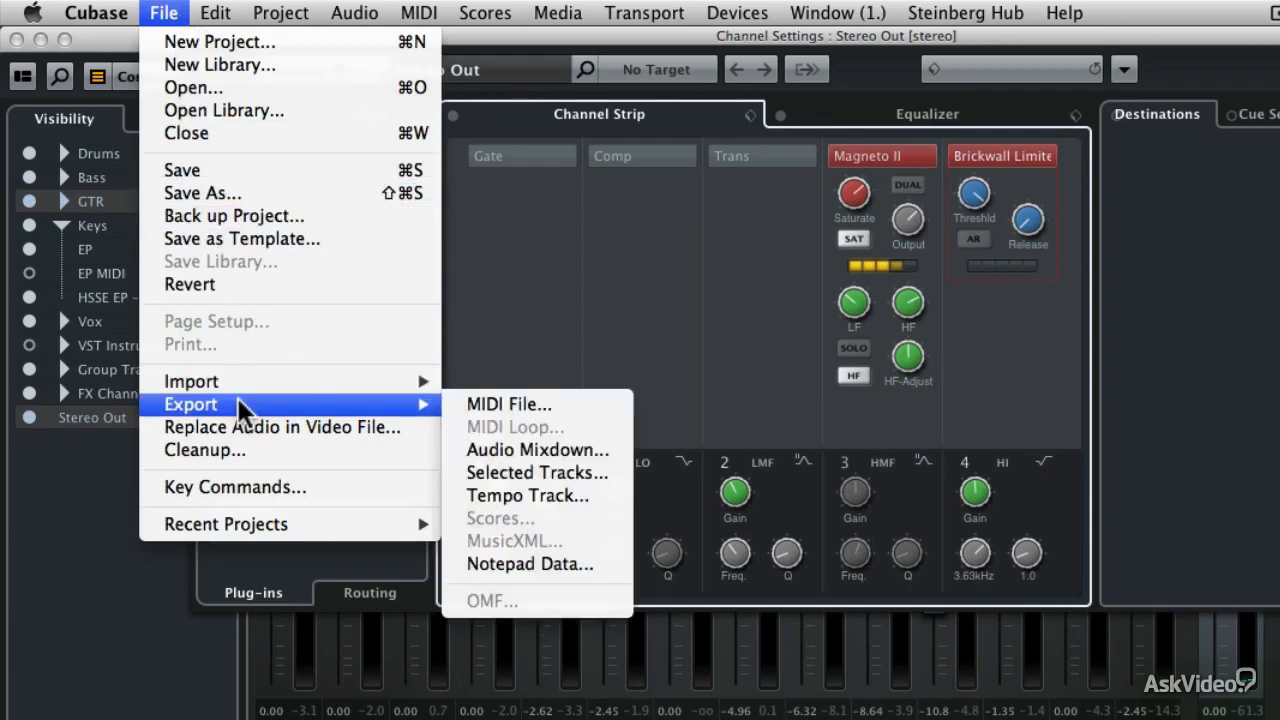
{"action": "left_click", "coordinate": [514, 449]}
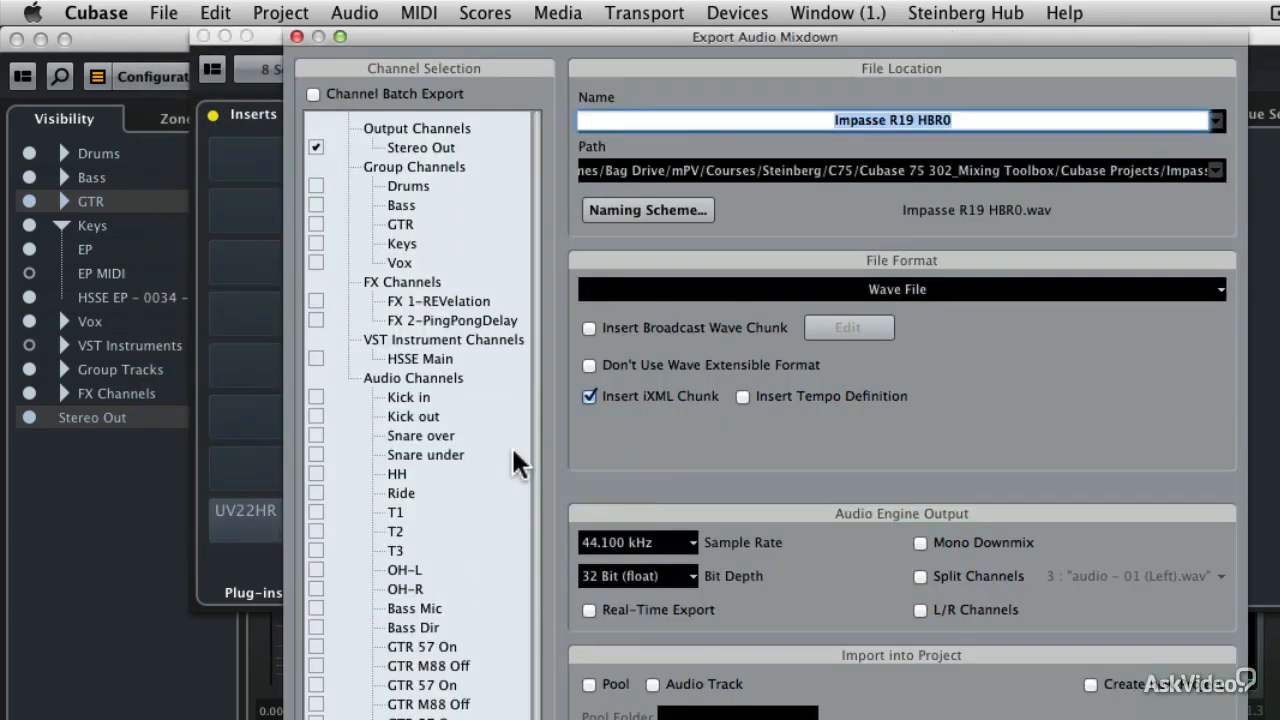
{"action": "left_click", "coordinate": [981, 119]}
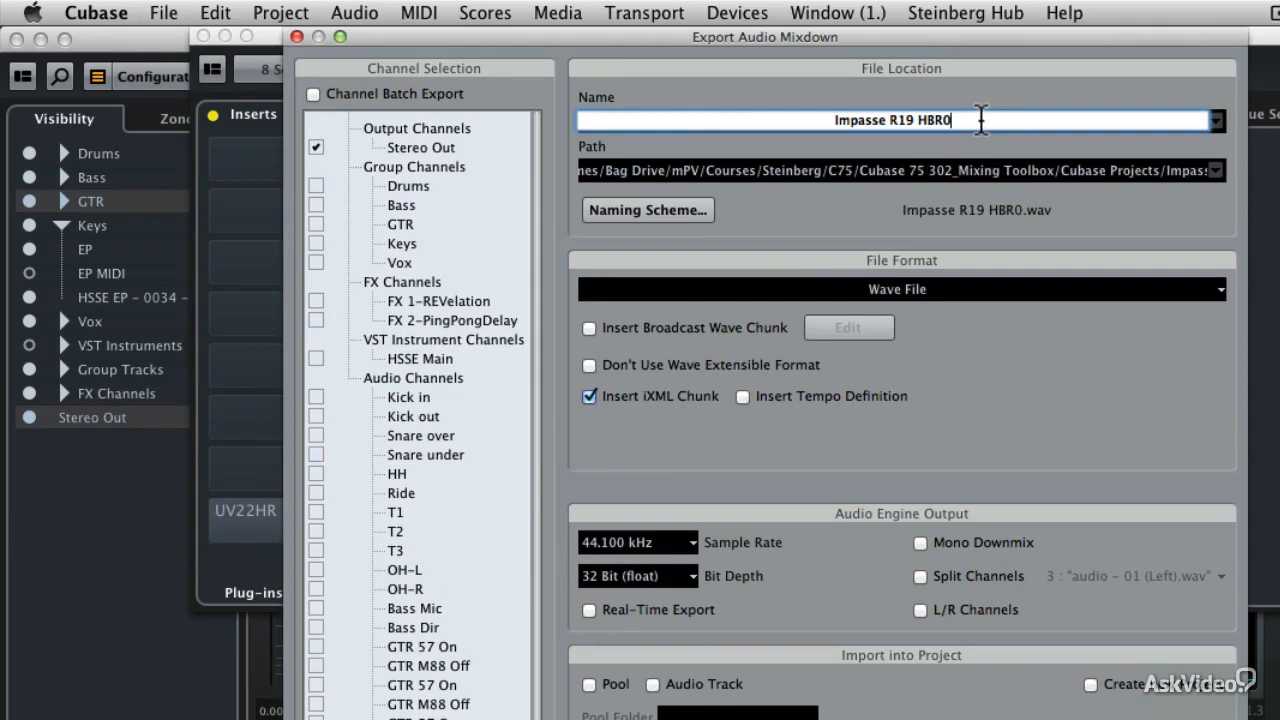
{"action": "key", "text": "BackSpace"}
{"action": "type", "text": "1"}
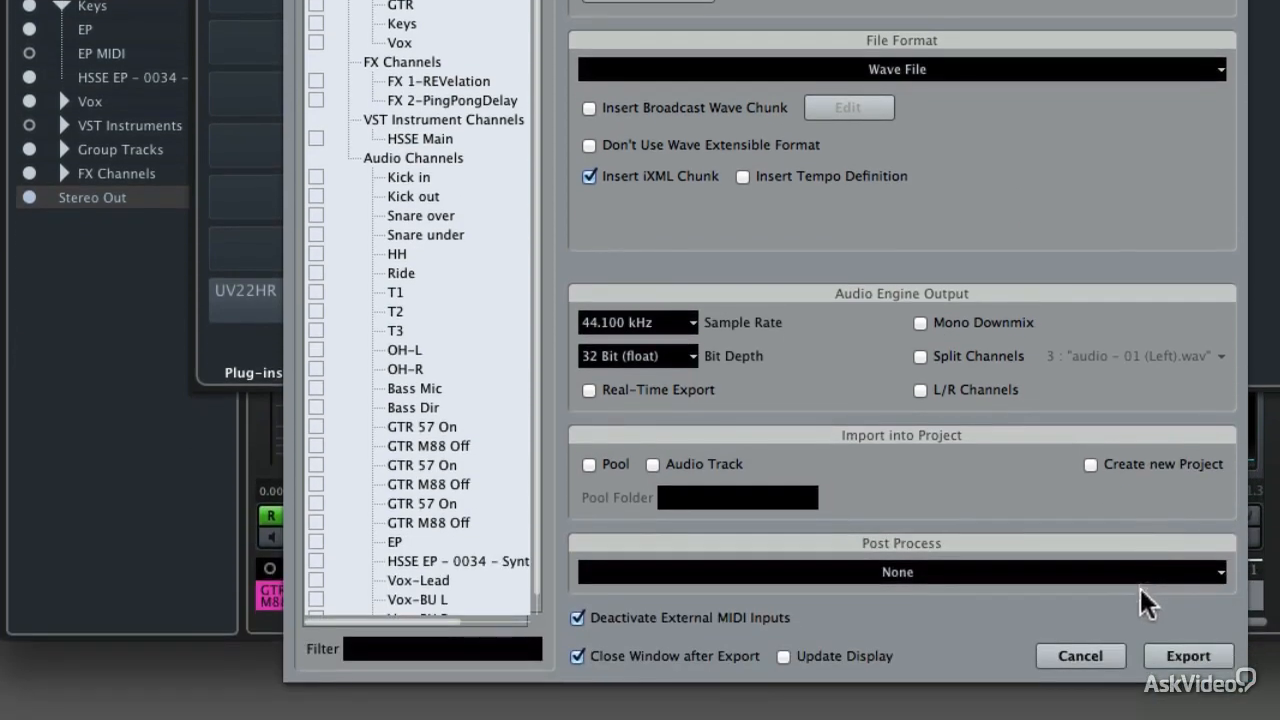
{"action": "left_click", "coordinate": [1185, 660]}
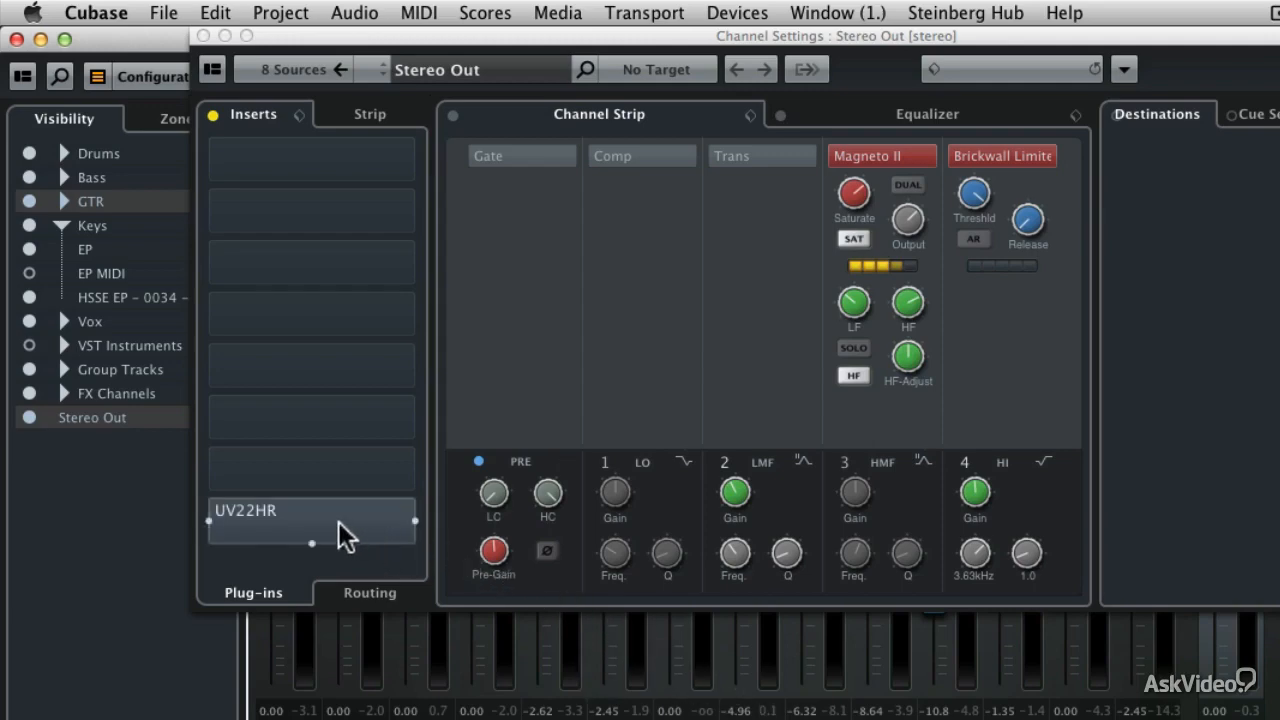
Step: Activate the UV22HR dither insert on Stereo Out and check its output bit setting
{"action": "left_click", "coordinate": [210, 520]}
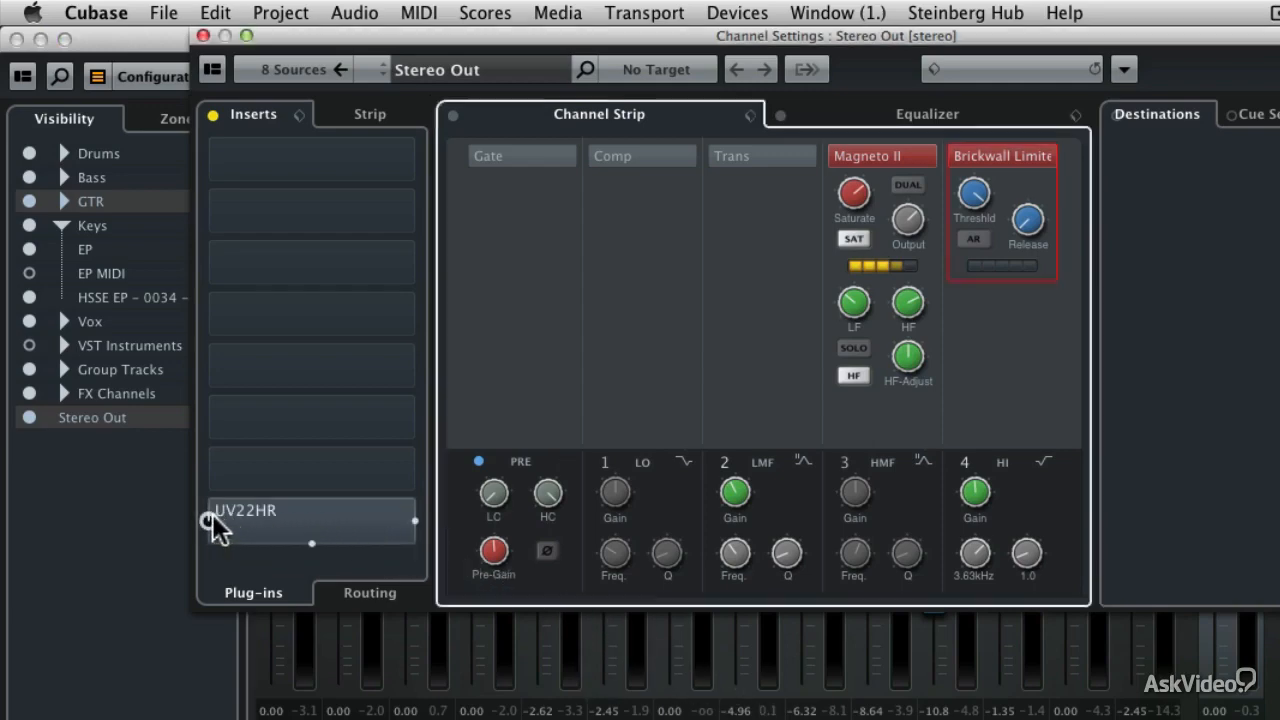
{"action": "left_click", "coordinate": [210, 520]}
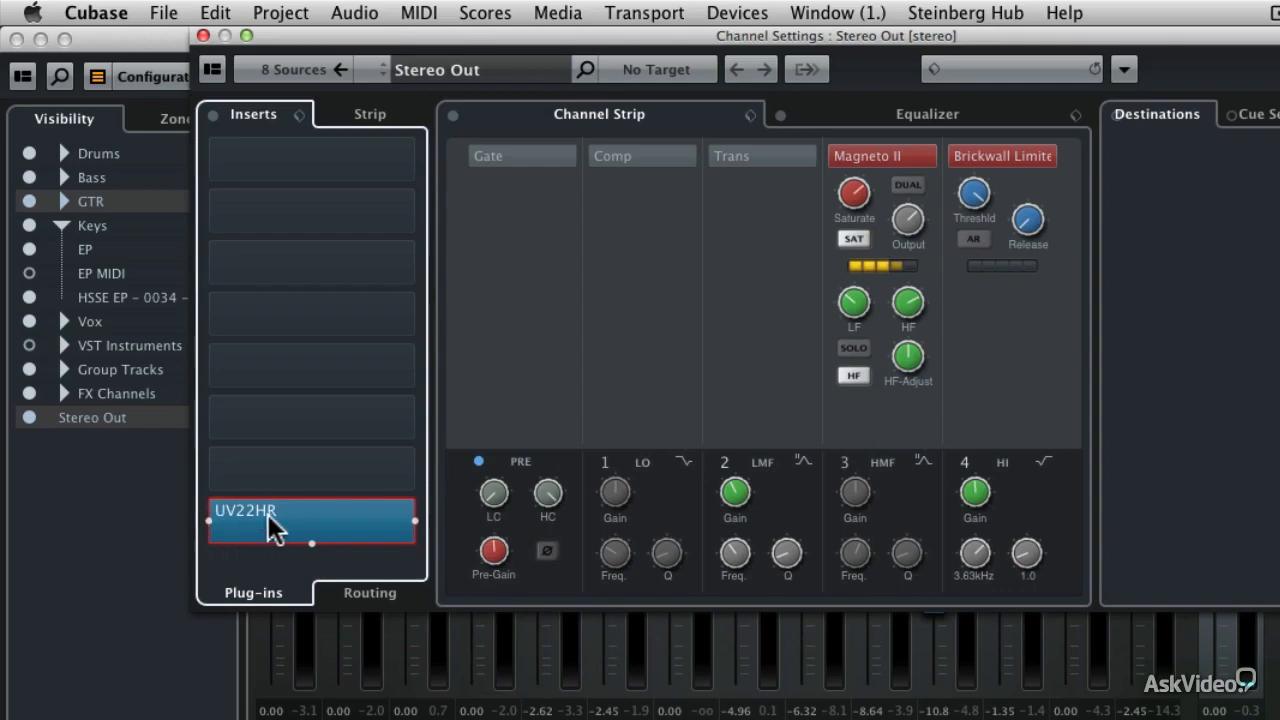
{"action": "left_click", "coordinate": [270, 520]}
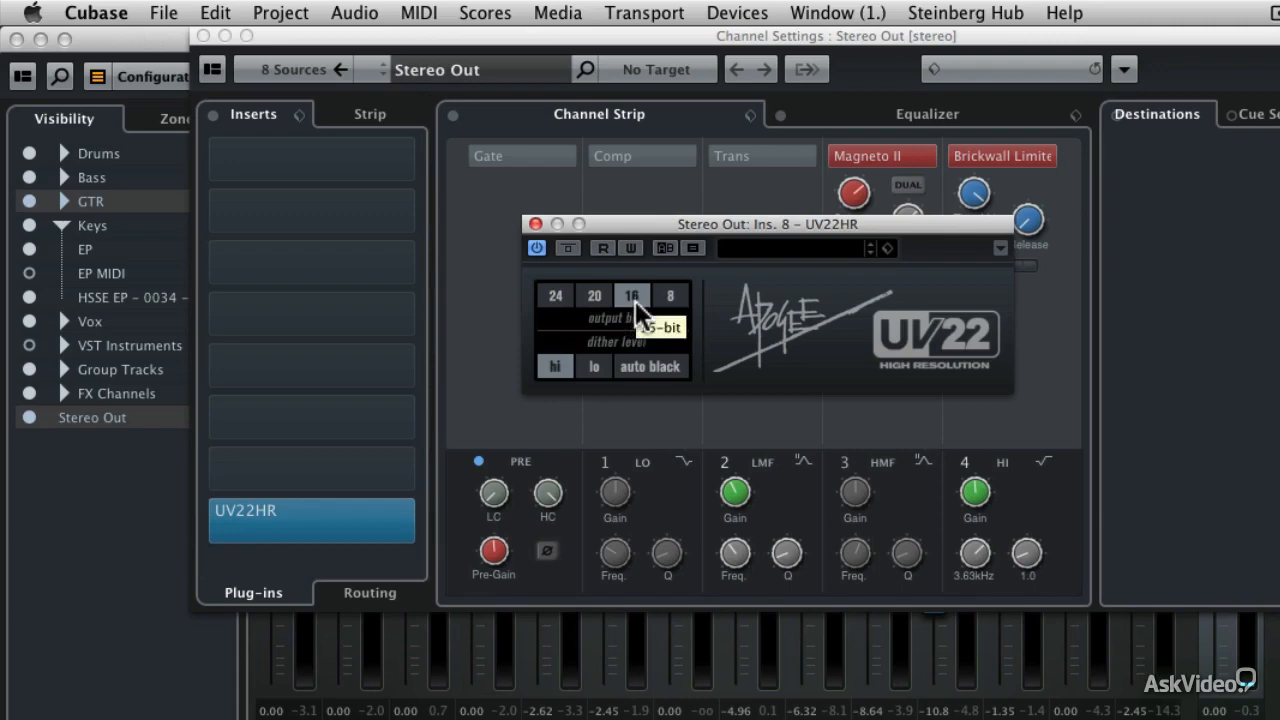
{"action": "left_click", "coordinate": [536, 222]}
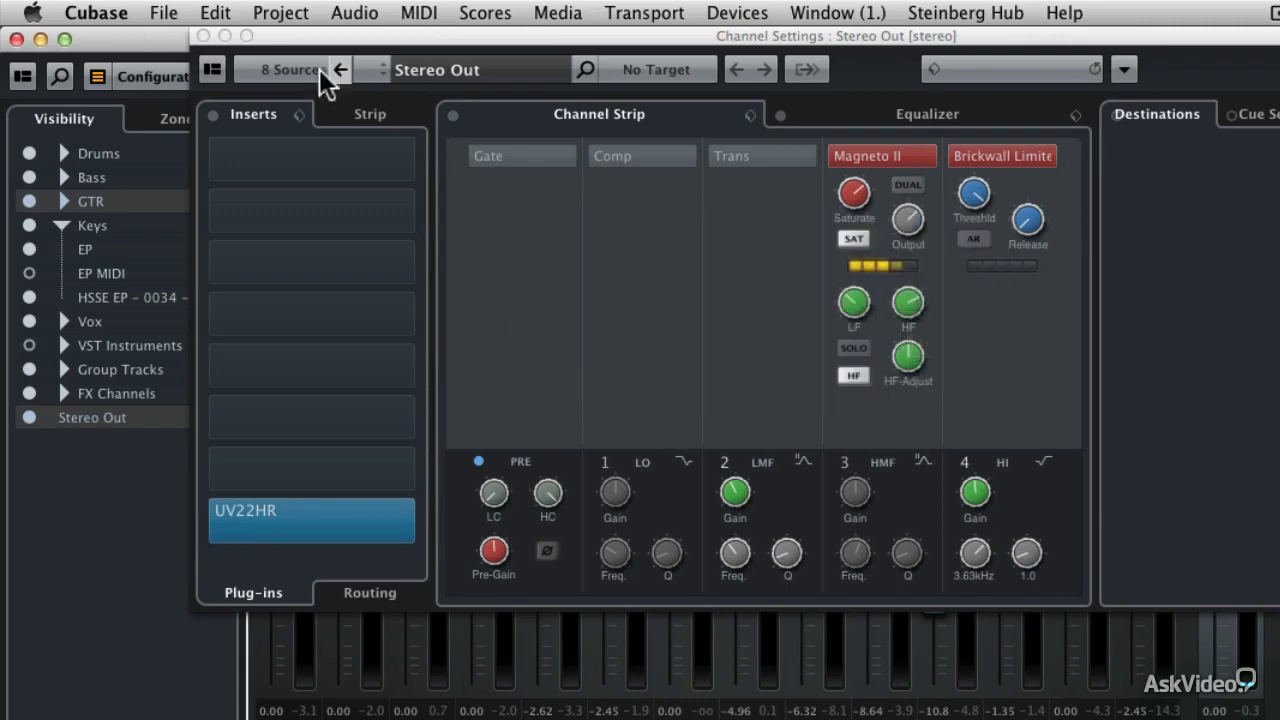
Step: Start another audio mixdown export and name the file "Impasse R19 CD1"
{"action": "left_click", "coordinate": [165, 14]}
{"action": "mouse_move", "coordinate": [314, 405]}
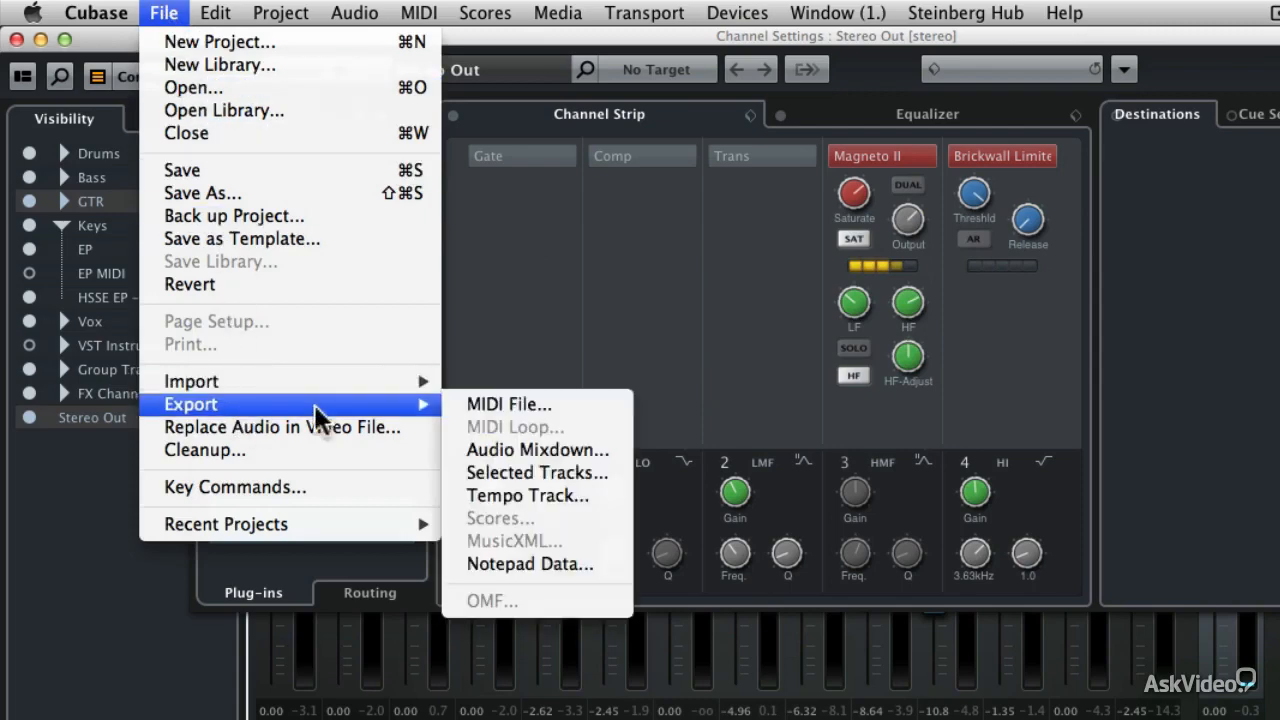
{"action": "left_click", "coordinate": [542, 449]}
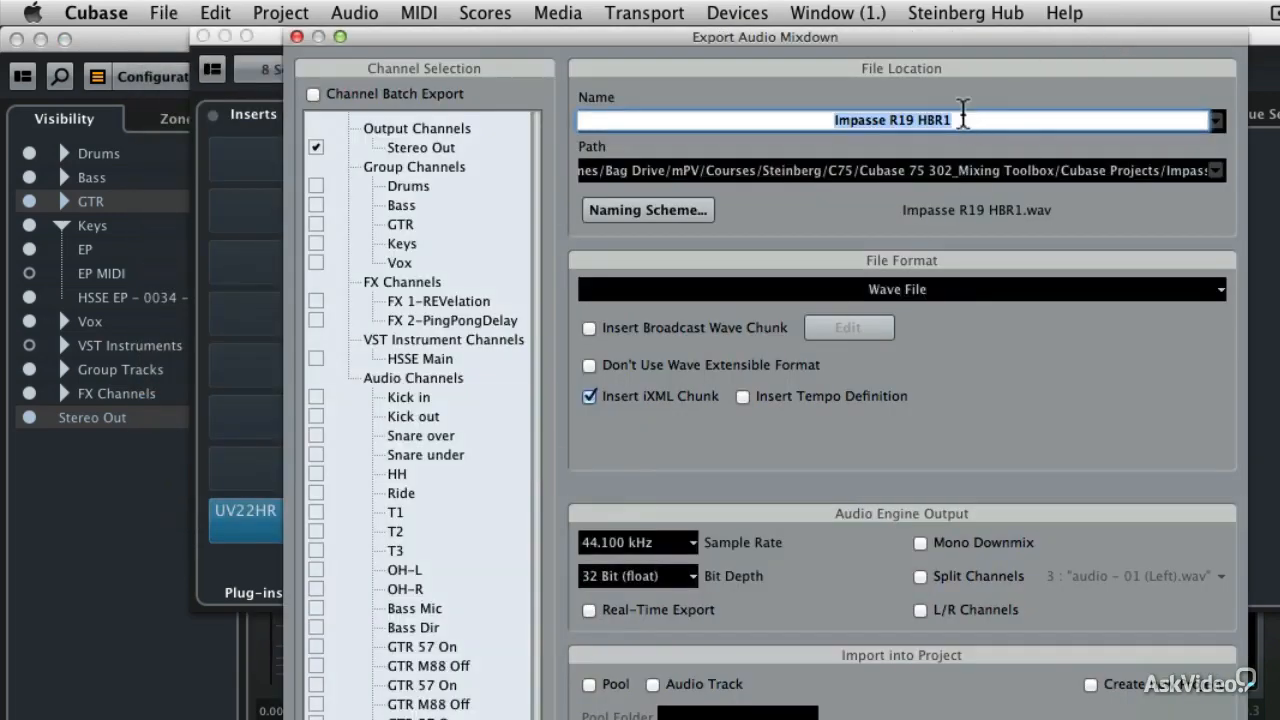
{"action": "left_click", "coordinate": [962, 119]}
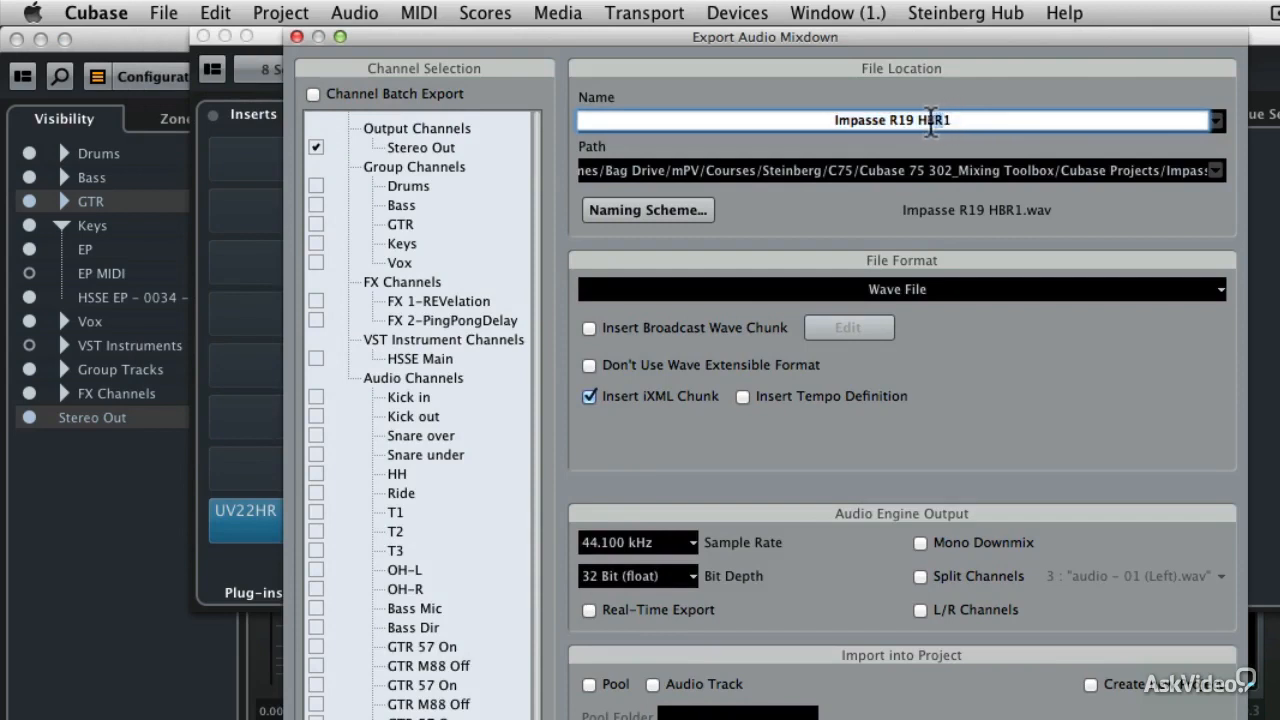
{"action": "double_click", "coordinate": [931, 119]}
{"action": "type", "text": "CD1"}
Step: Set the mixdown's bit depth to 16 Bit and export it
{"action": "left_click", "coordinate": [686, 573]}
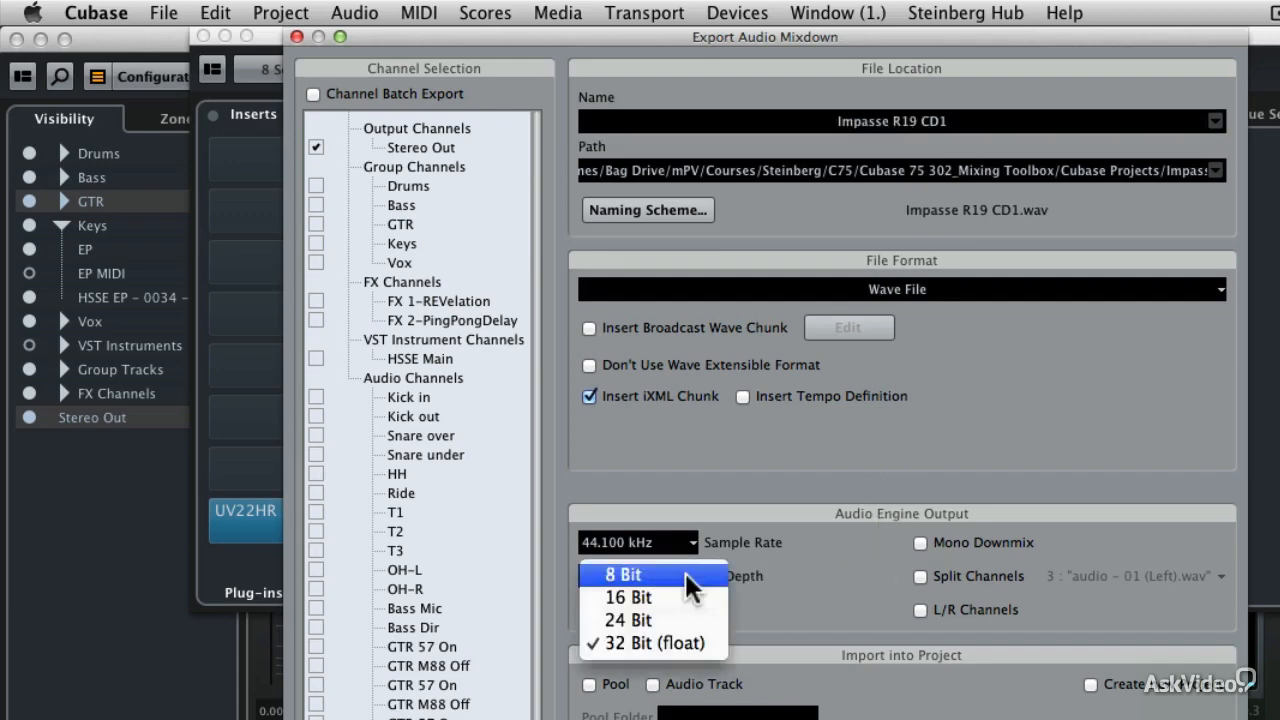
{"action": "left_click", "coordinate": [673, 597]}
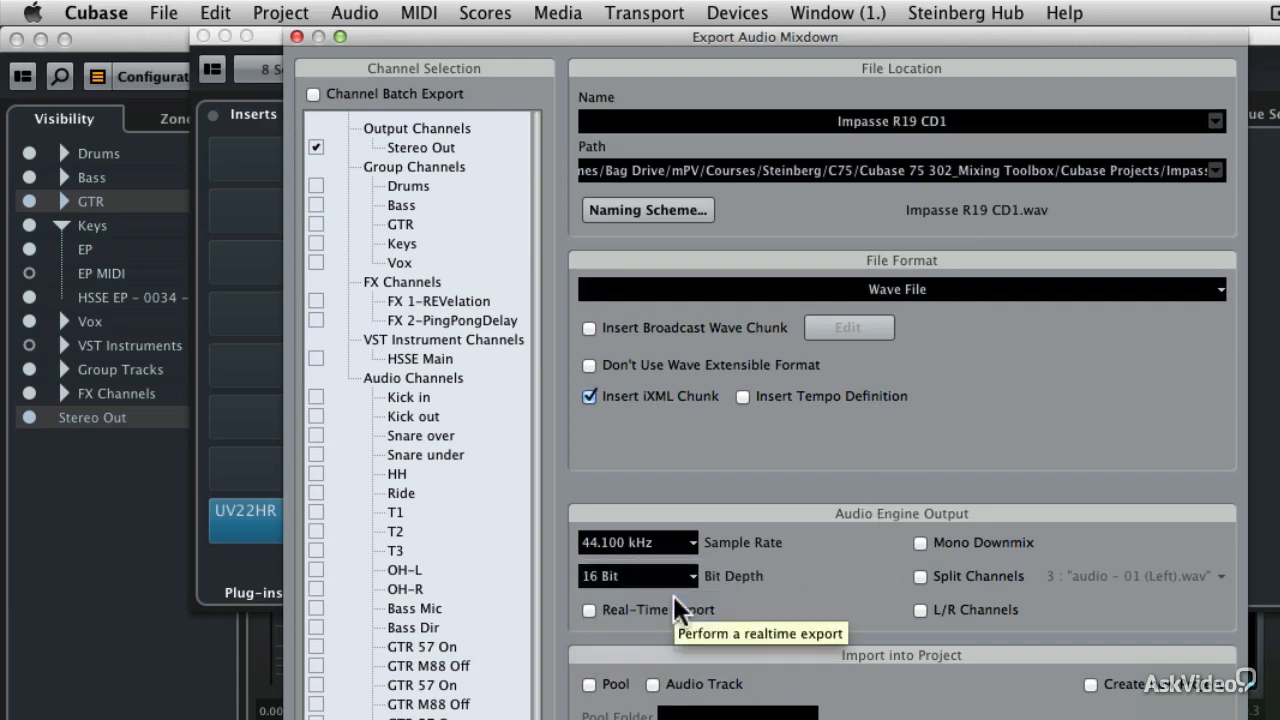
{"action": "key", "text": "Return"}
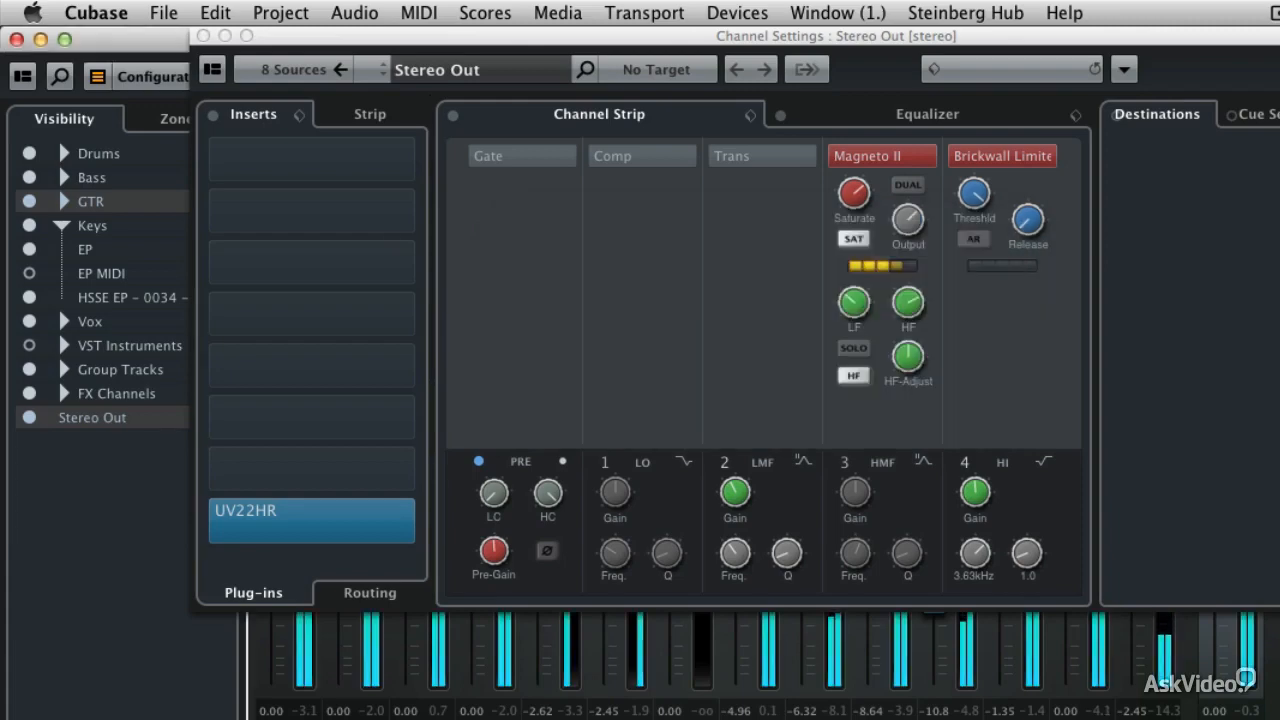
{"action": "mouse_move", "coordinate": [676, 585]}
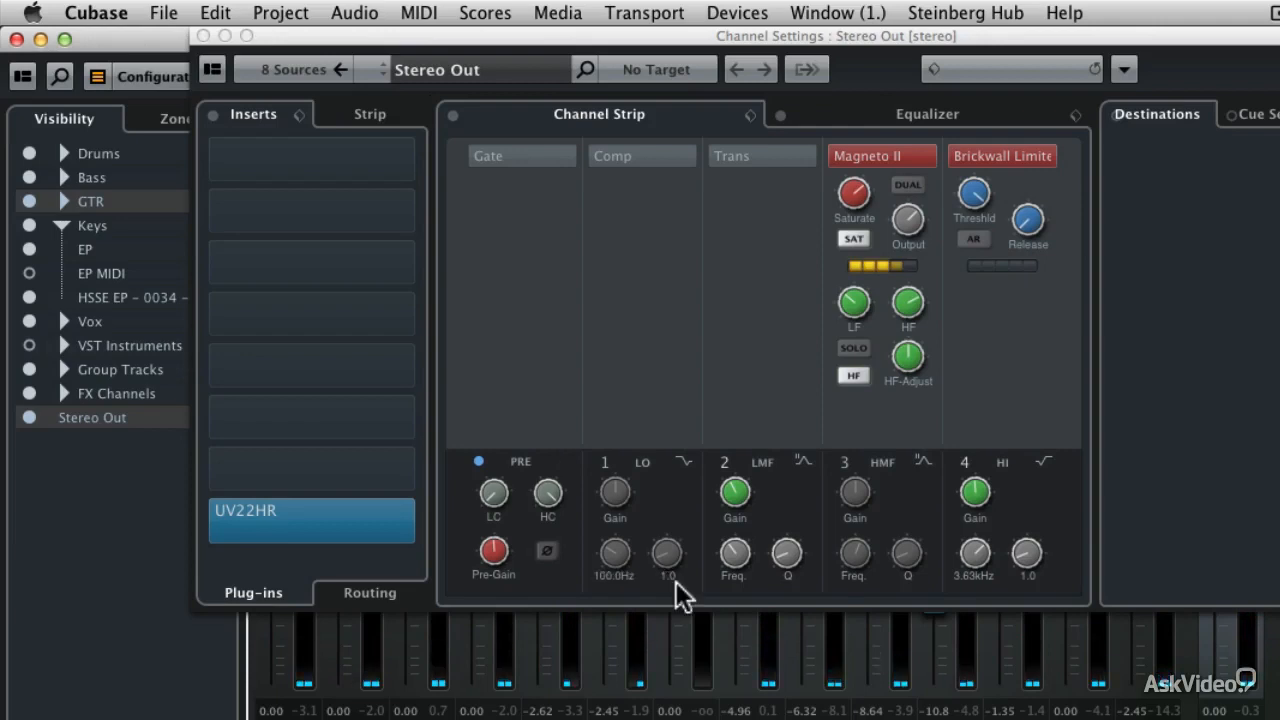
Step: Start another audio mixdown export of Stereo Out and shorten the file name to "Impasse R19"
{"action": "mouse_move", "coordinate": [366, 524]}
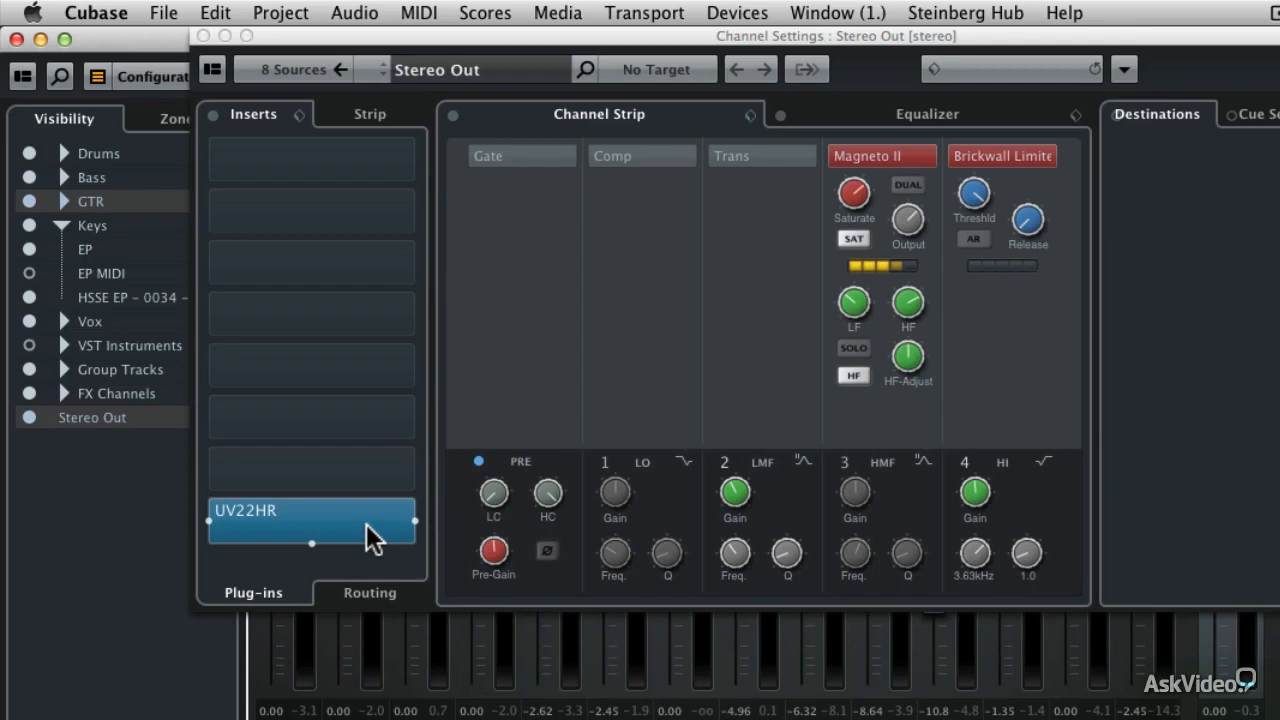
{"action": "left_click", "coordinate": [164, 13]}
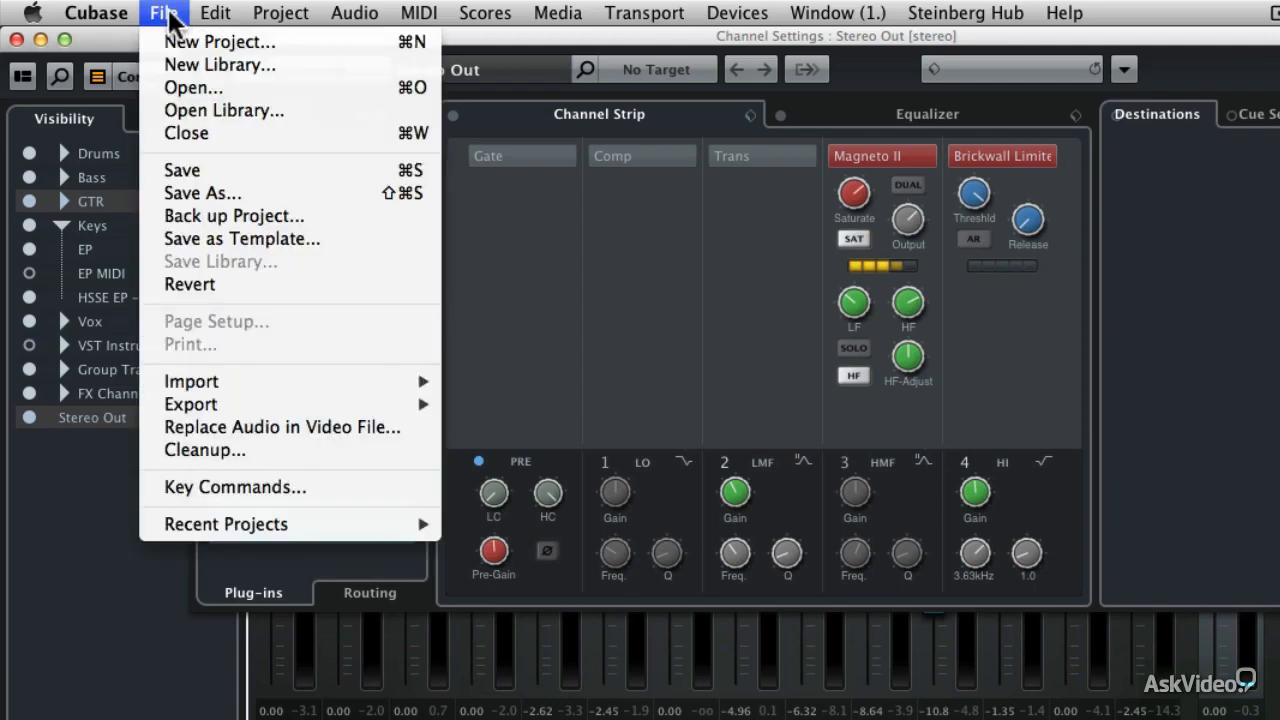
{"action": "mouse_move", "coordinate": [224, 400]}
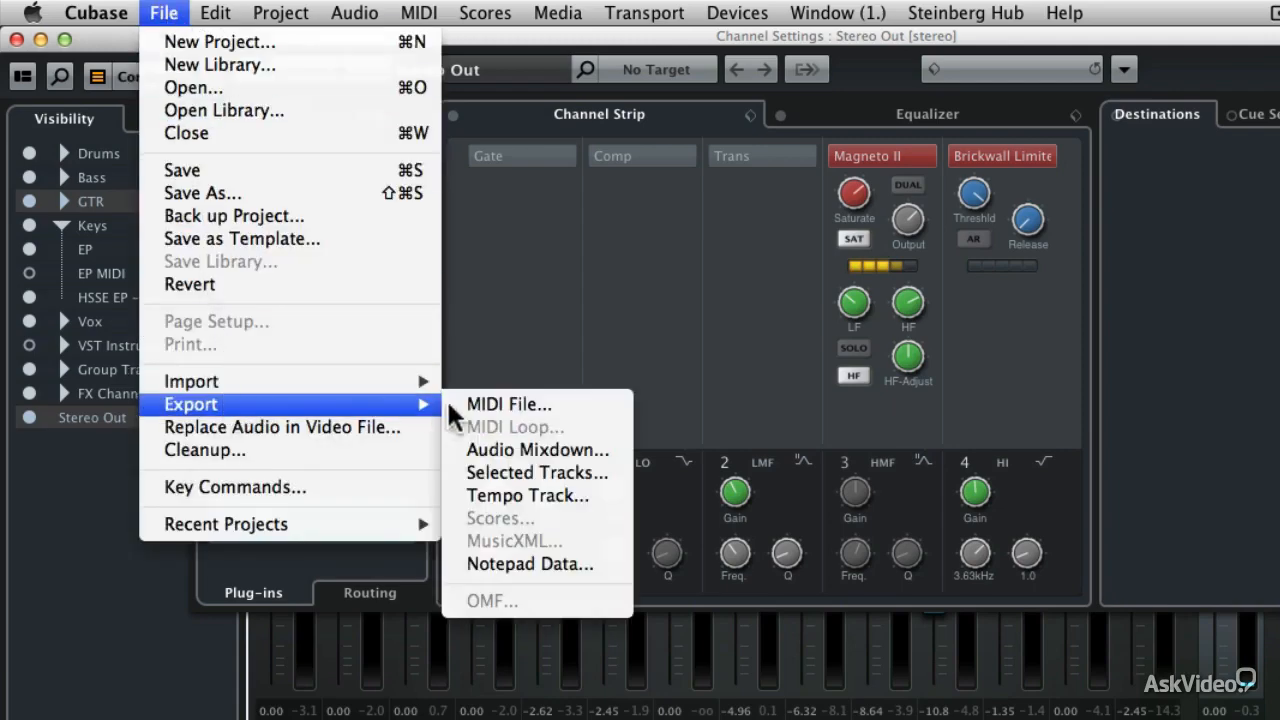
{"action": "left_click", "coordinate": [510, 449]}
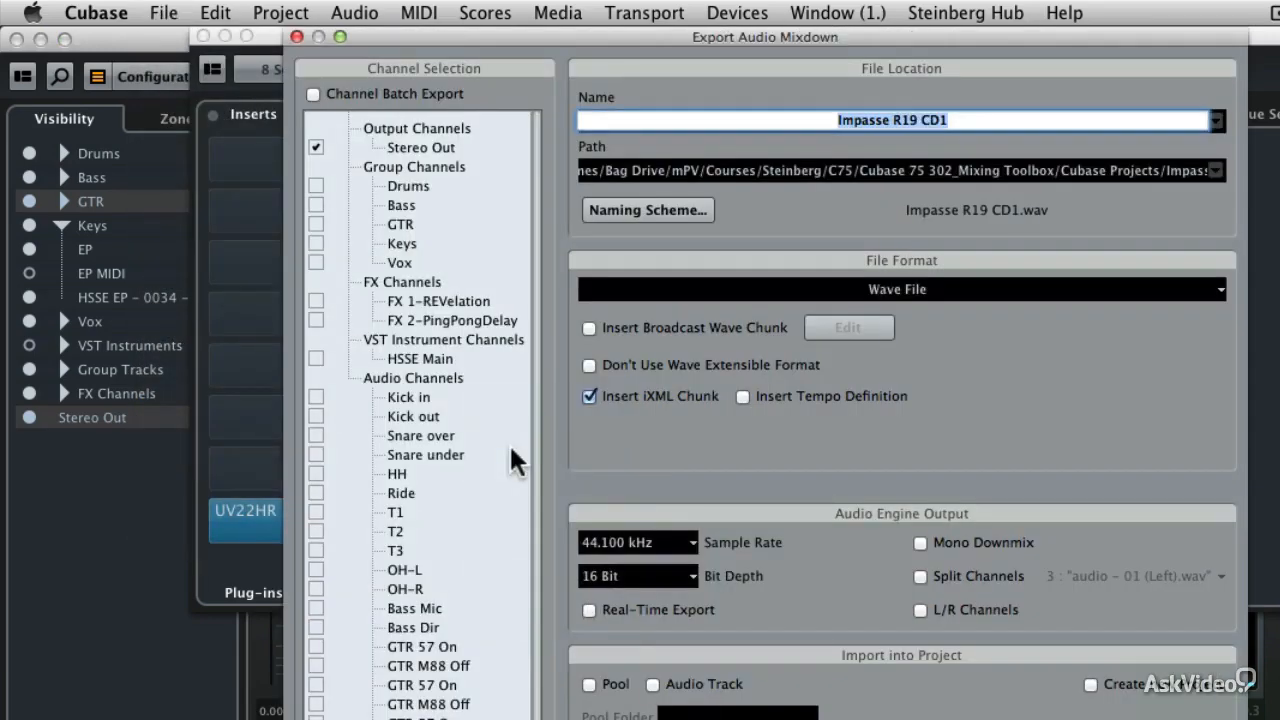
{"action": "left_click", "coordinate": [917, 121]}
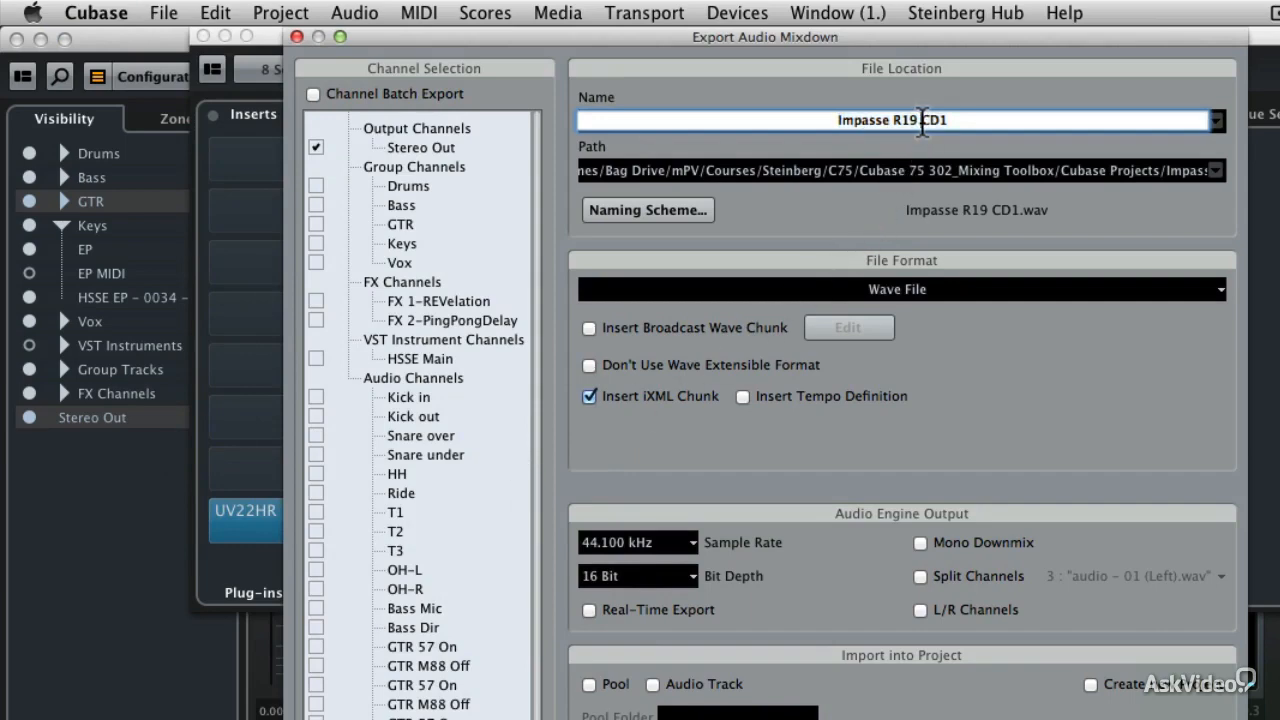
{"action": "left_click_drag", "start_coordinate": [917, 121], "coordinate": [967, 120]}
{"action": "key", "text": "BackSpace"}
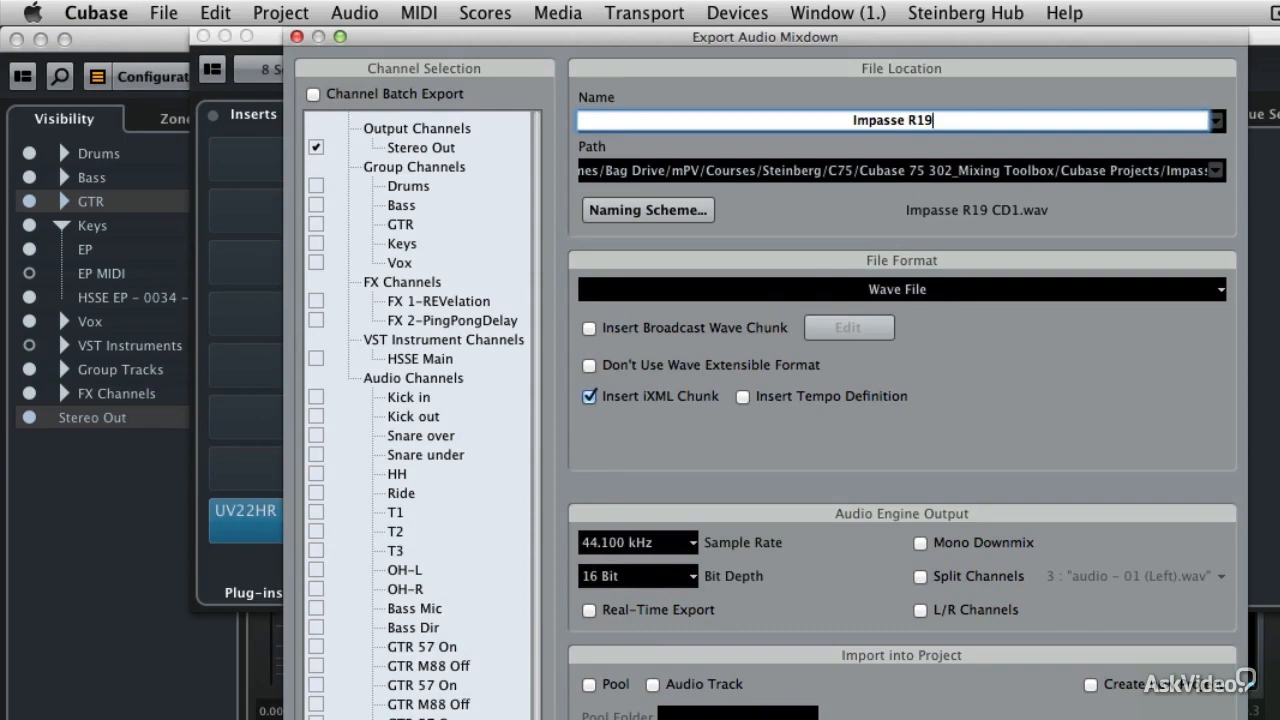
Step: Set the file format to MPEG 1 Layer 3 File with a 320 kBit bit rate and export the mixdown
{"action": "left_click", "coordinate": [916, 290]}
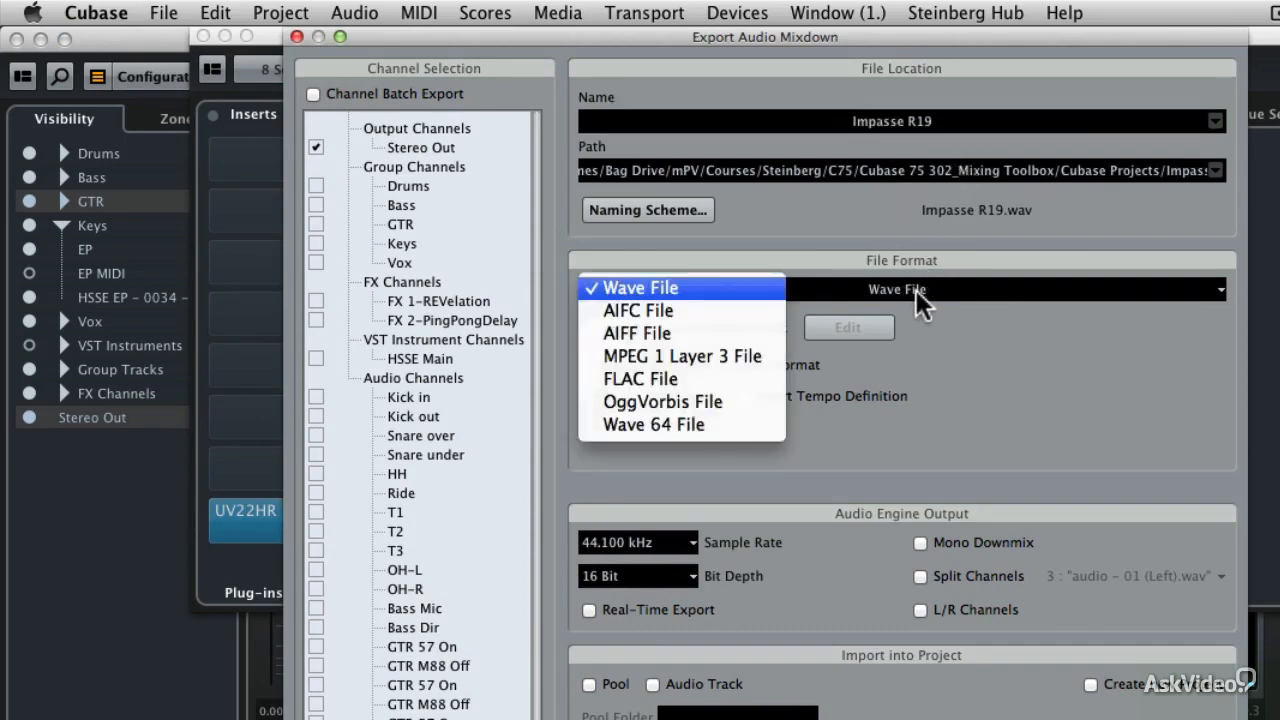
{"action": "left_click", "coordinate": [696, 358]}
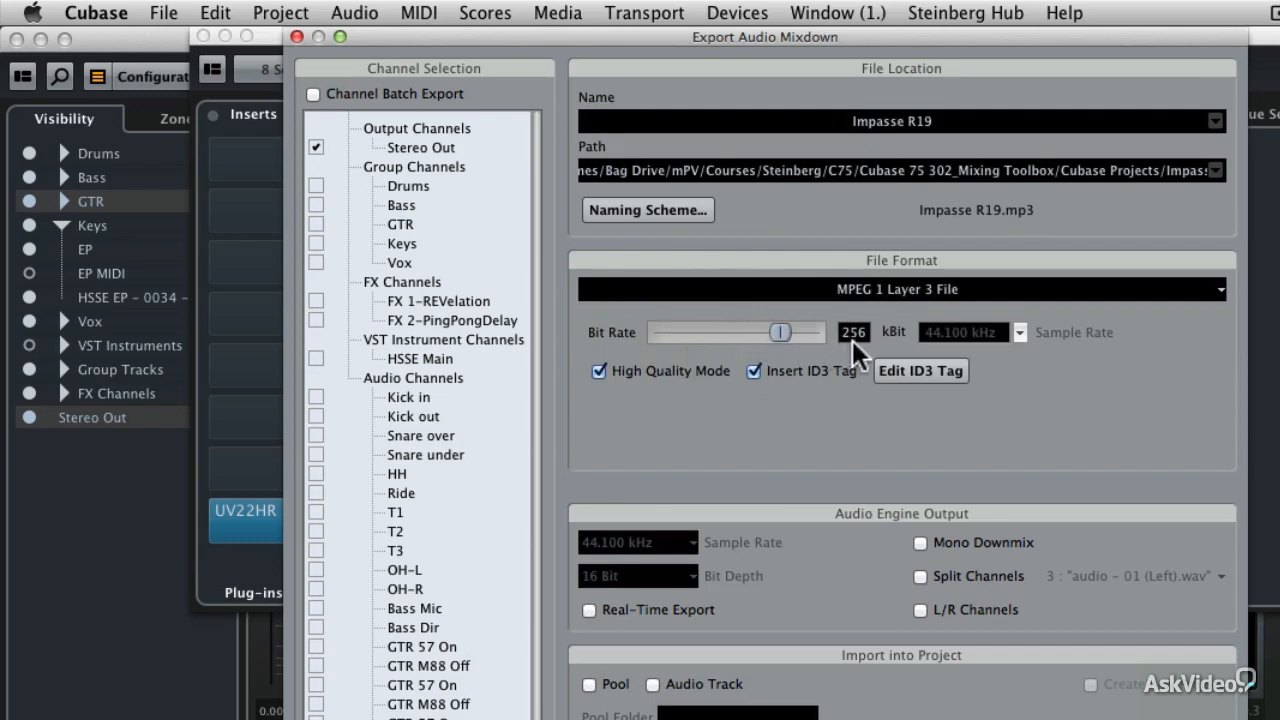
{"action": "left_click_drag", "start_coordinate": [779, 331], "coordinate": [817, 330]}
{"action": "left_click", "coordinate": [876, 371]}
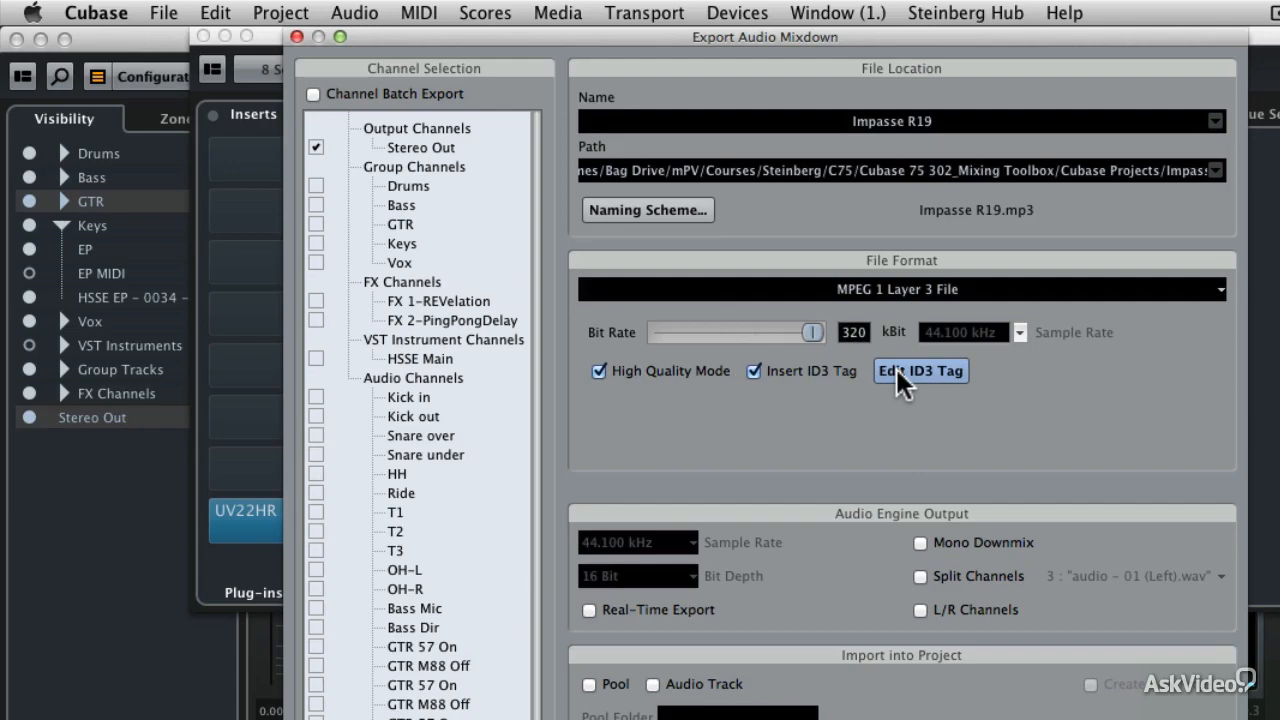
{"action": "left_click", "coordinate": [908, 372]}
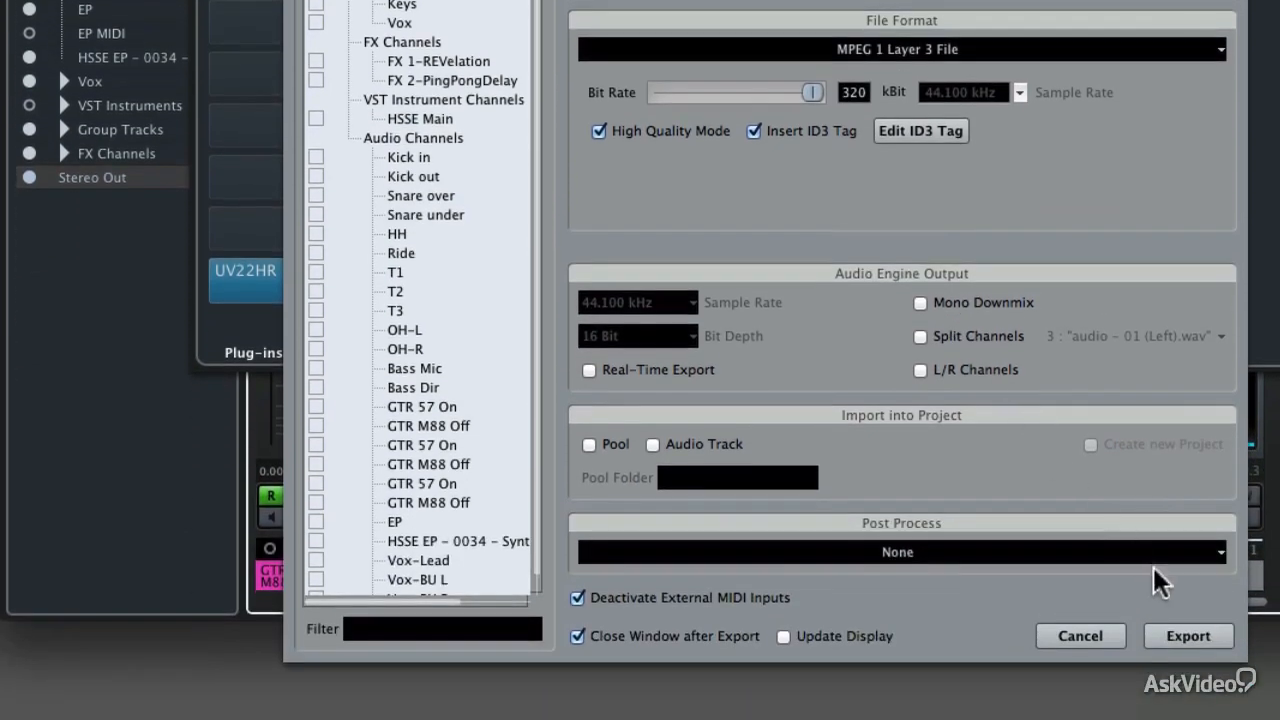
{"action": "left_click", "coordinate": [1190, 634]}
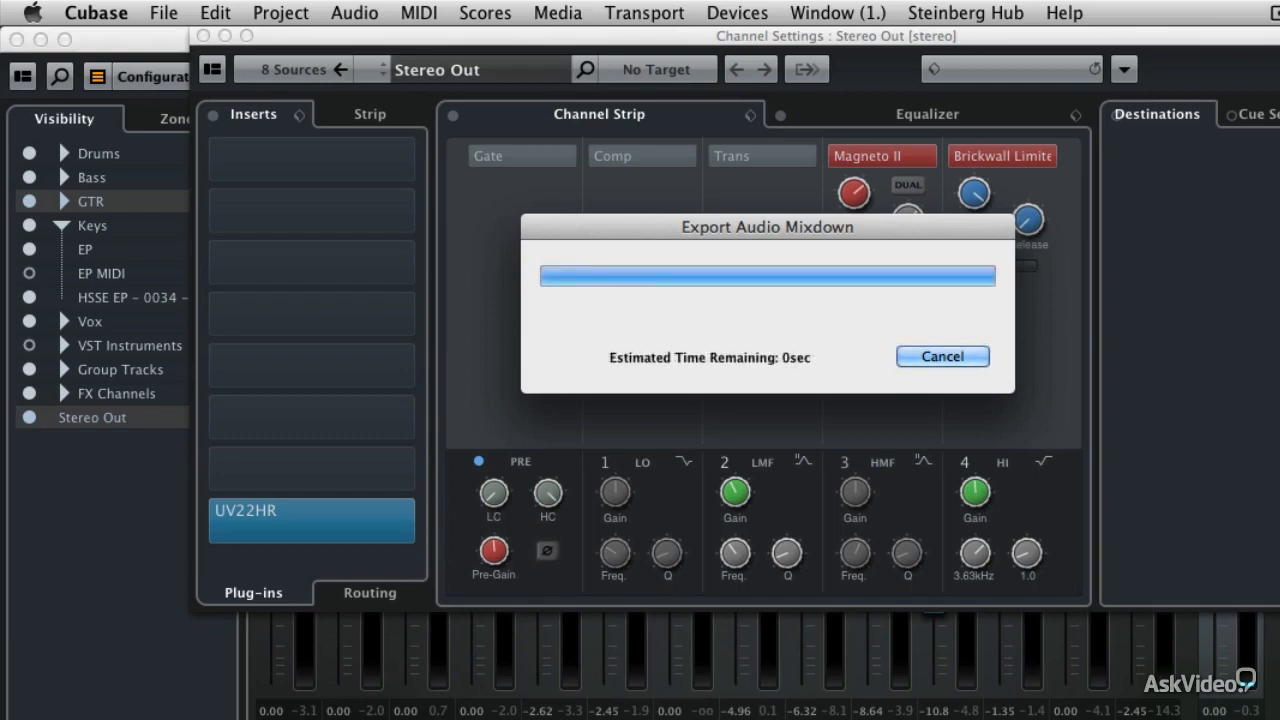
{"action": "key", "text": "space"}
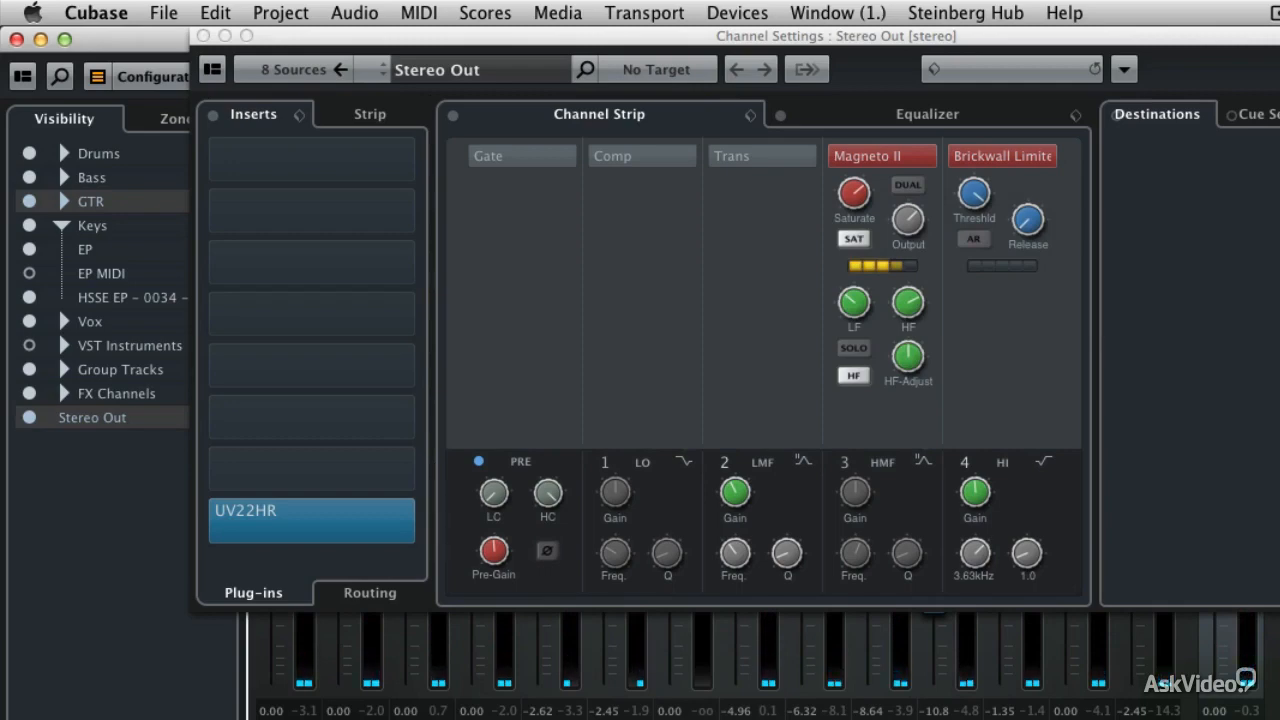
Step: Switch to Finder and open the Mix folder inside the Impasse project folder to check the exported files
{"action": "key", "text": "super+Tab"}
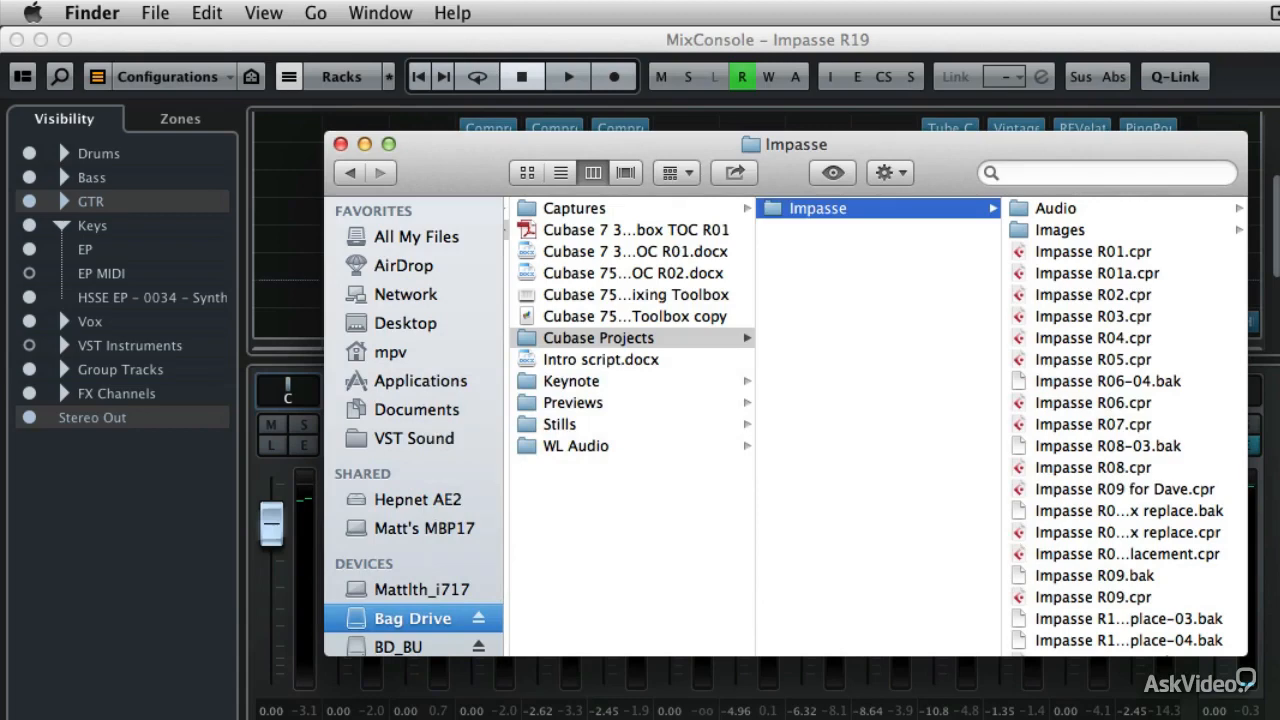
{"action": "scroll", "coordinate": [1147, 390], "scroll_direction": "down", "scroll_amount": 10}
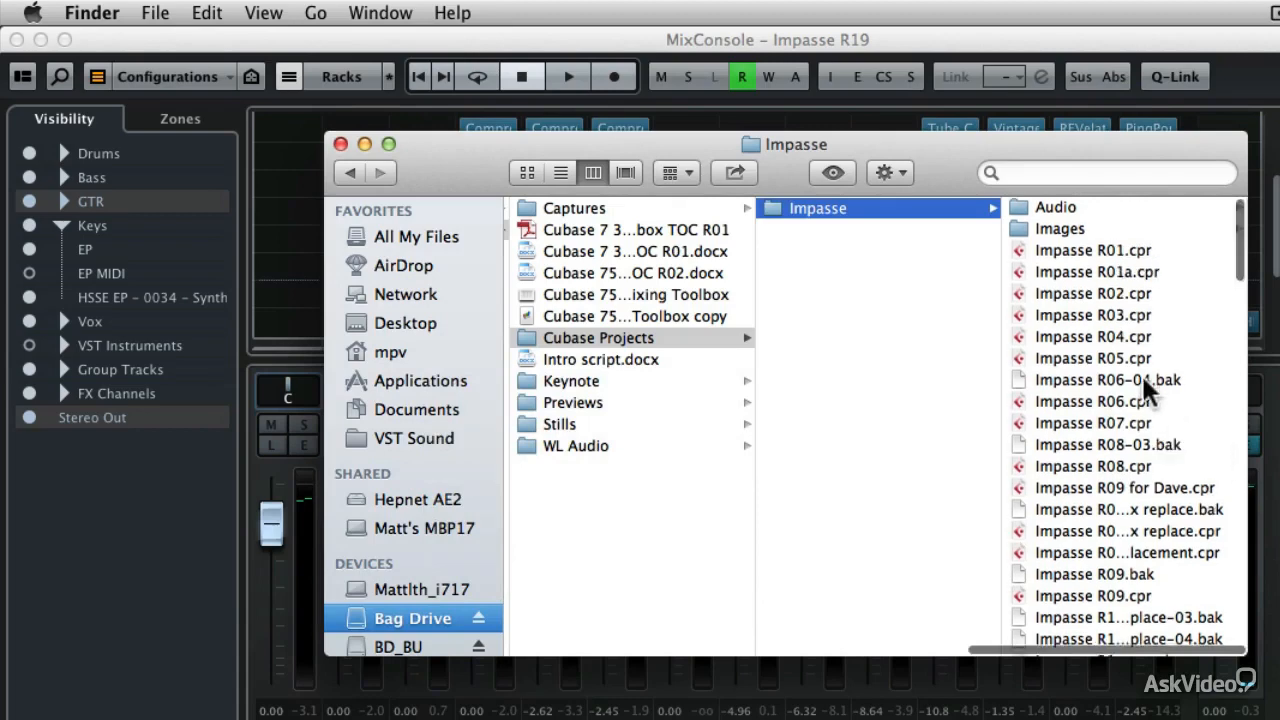
{"action": "scroll", "coordinate": [1147, 390], "scroll_direction": "down", "scroll_amount": 20}
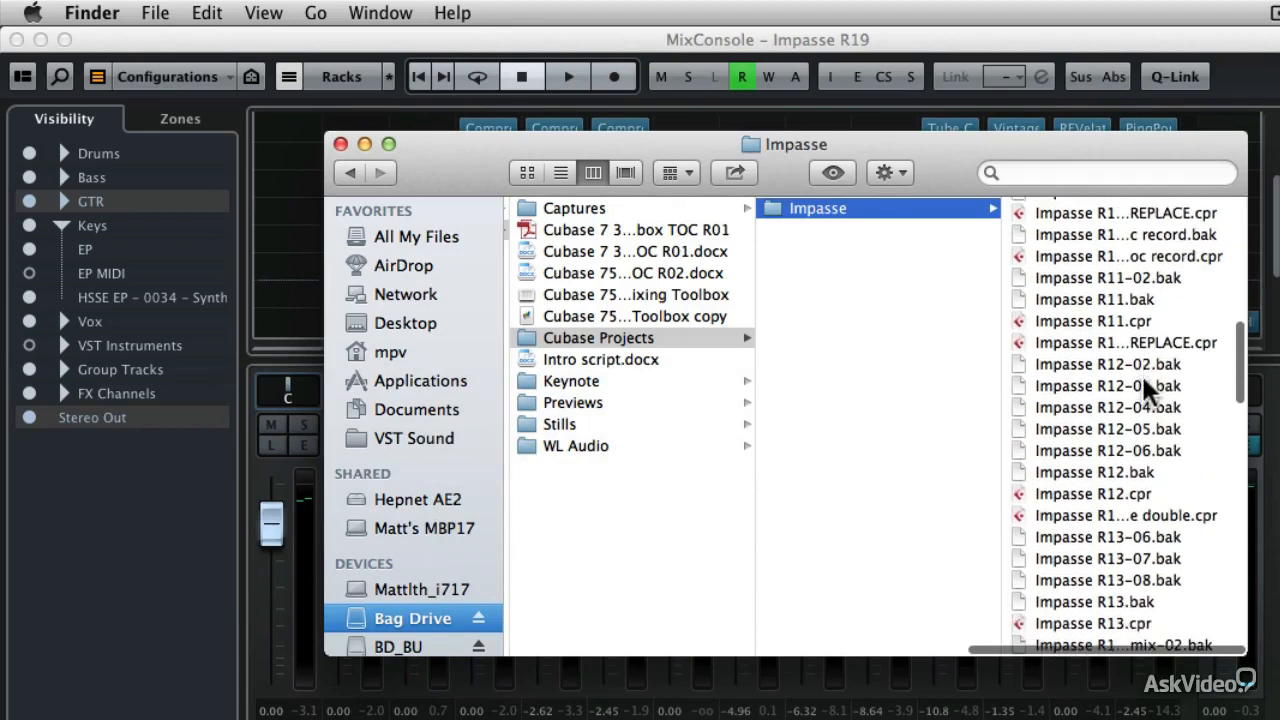
{"action": "scroll", "coordinate": [1147, 390], "scroll_direction": "down", "scroll_amount": 15}
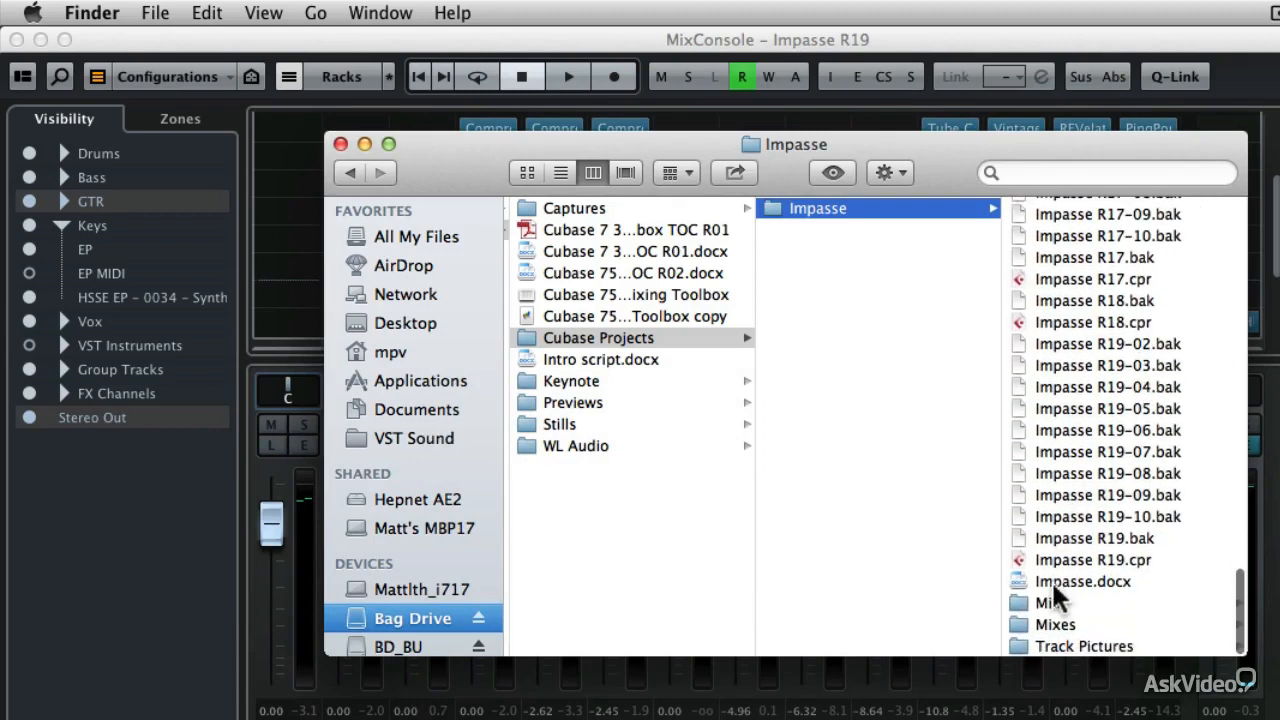
{"action": "left_click", "coordinate": [1047, 604]}
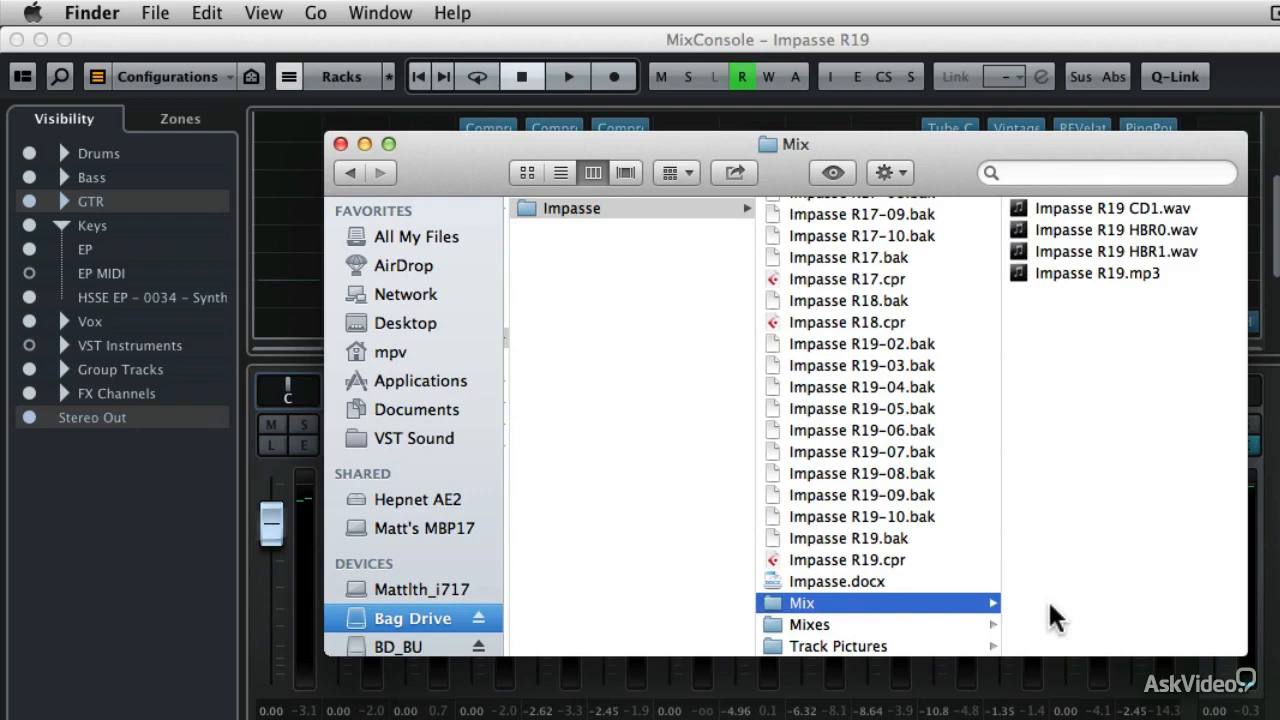